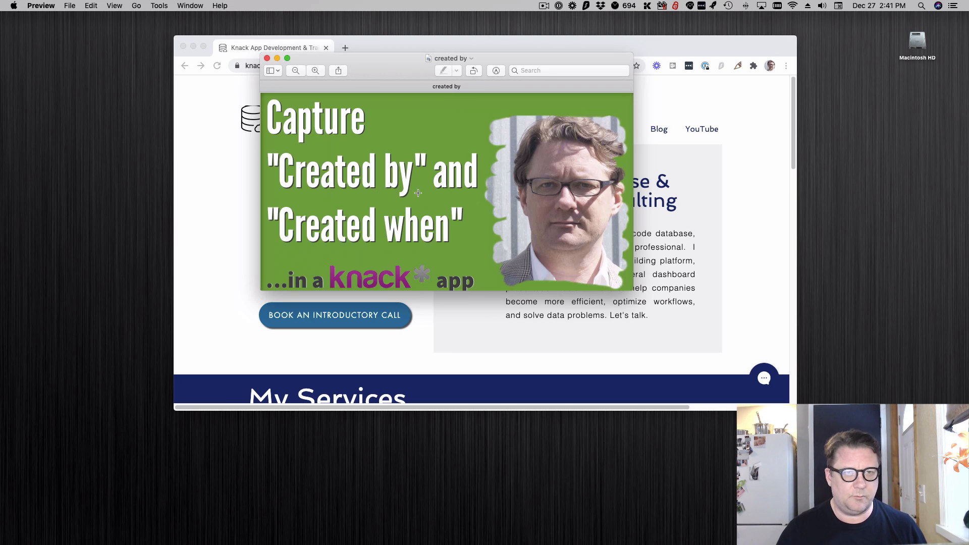
Step: Close the title image and the Knackbuilders website window, and bring the Medical Supply builder window onto the desktop
{"action": "left_click", "coordinate": [544, 6]}
{"action": "left_click", "coordinate": [560, 28]}
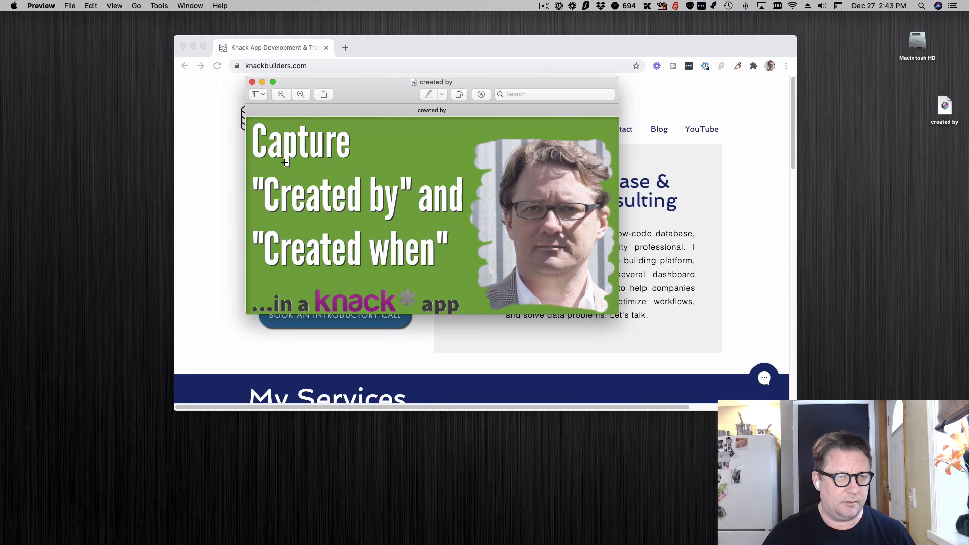
{"action": "left_click", "coordinate": [253, 82]}
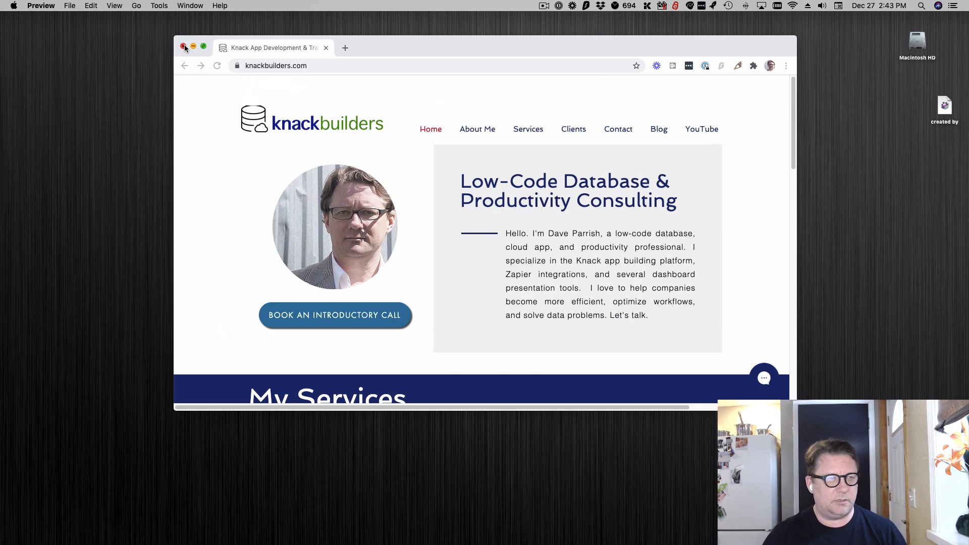
{"action": "left_click", "coordinate": [183, 46]}
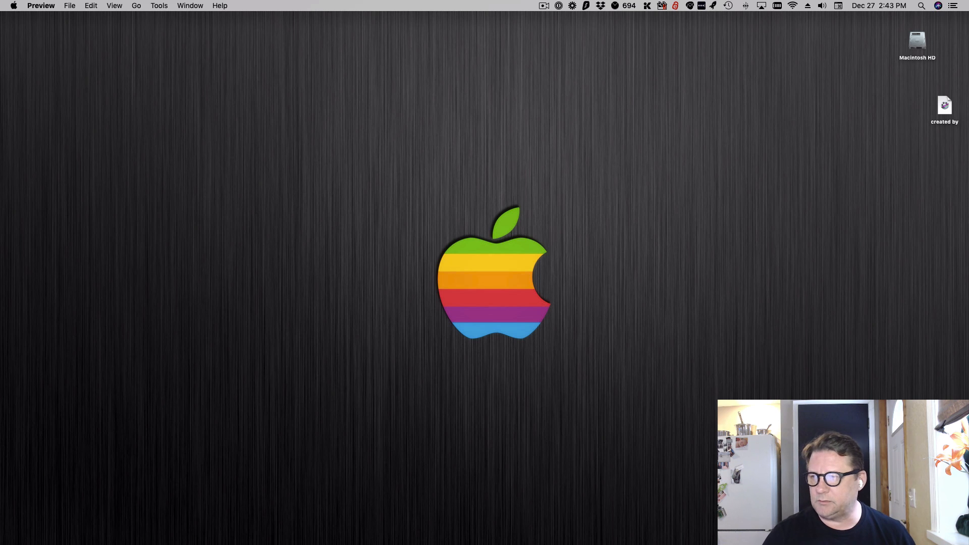
{"action": "left_click_drag", "start_coordinate": [968, 38], "coordinate": [550, 50]}
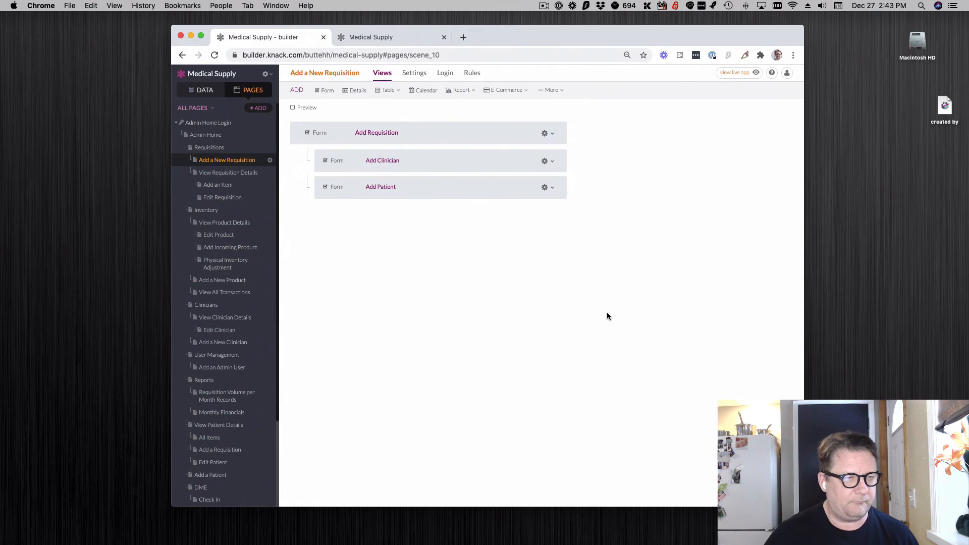
Step: Open the Requisition object's data fields and review the field list and its connection to Accounts
{"action": "left_click", "coordinate": [205, 89]}
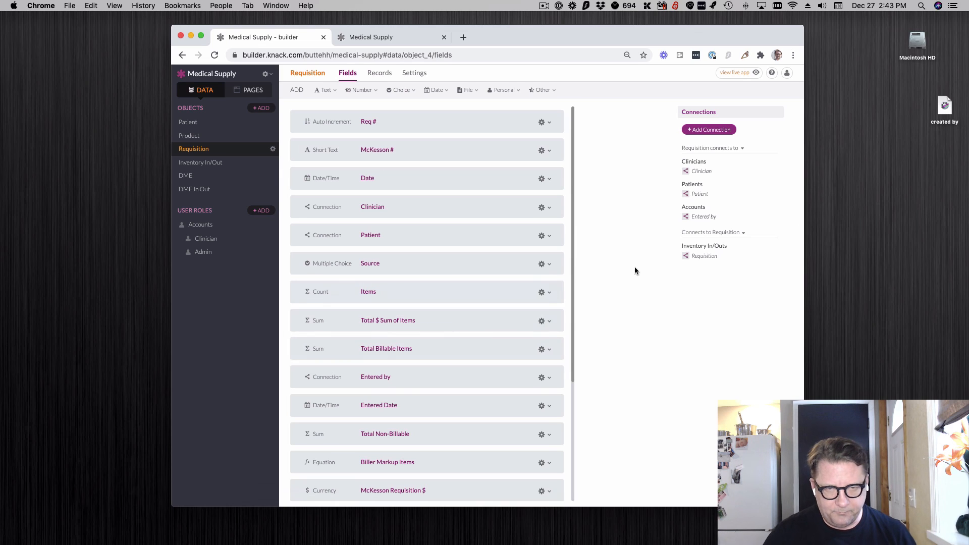
{"action": "scroll", "coordinate": [634, 266], "scroll_direction": "down", "scroll_amount": 5}
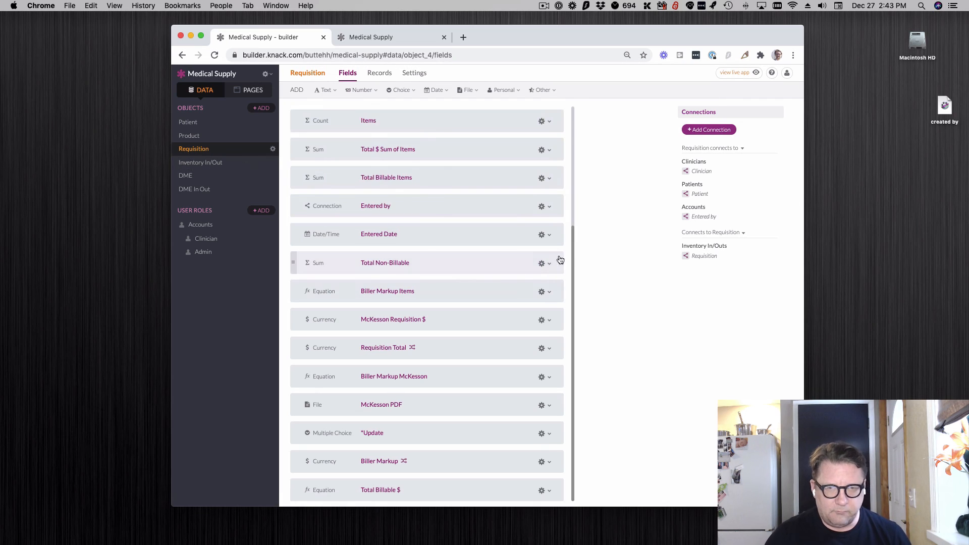
{"action": "mouse_move", "coordinate": [696, 216]}
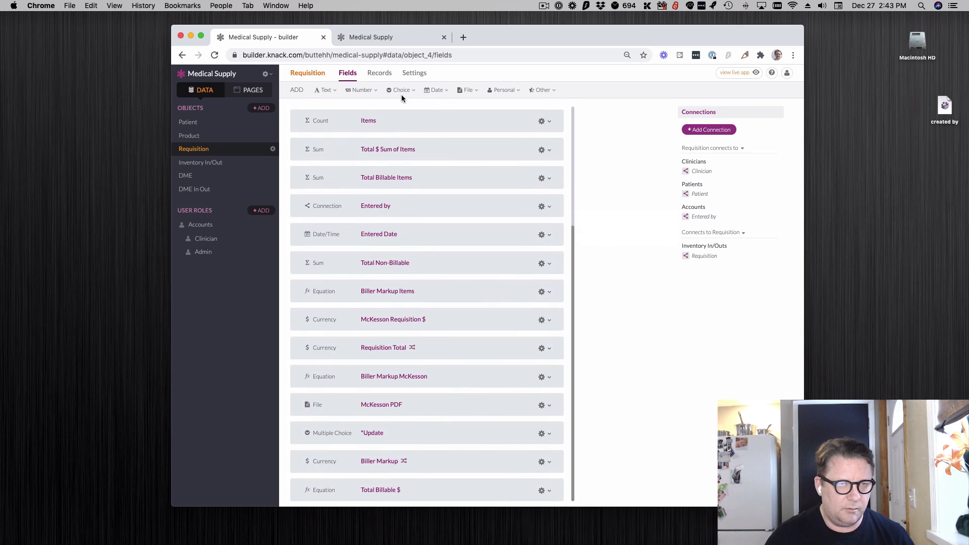
Step: Start a new connection from Requisition to the existing Accounts object, continue to its relationship settings, and cancel it
{"action": "left_click", "coordinate": [699, 130]}
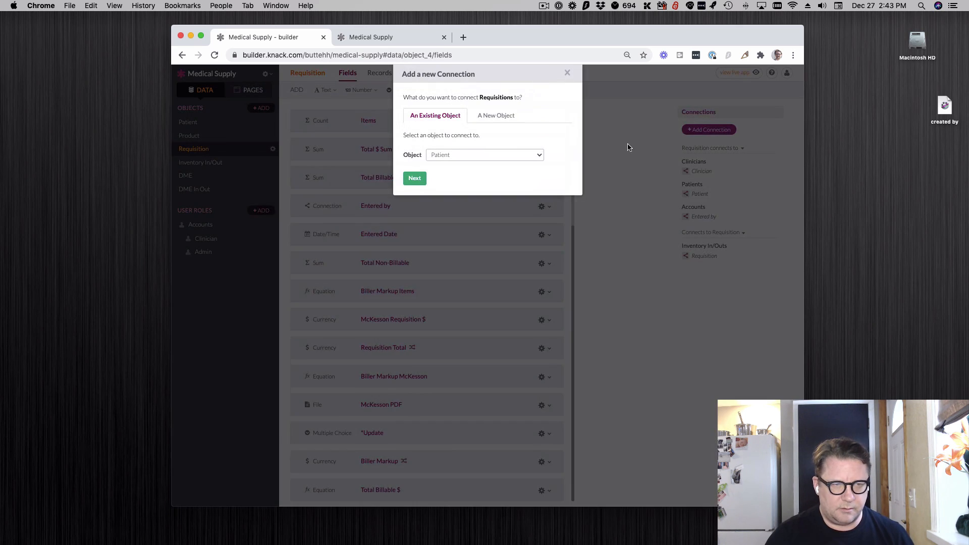
{"action": "left_click", "coordinate": [459, 155]}
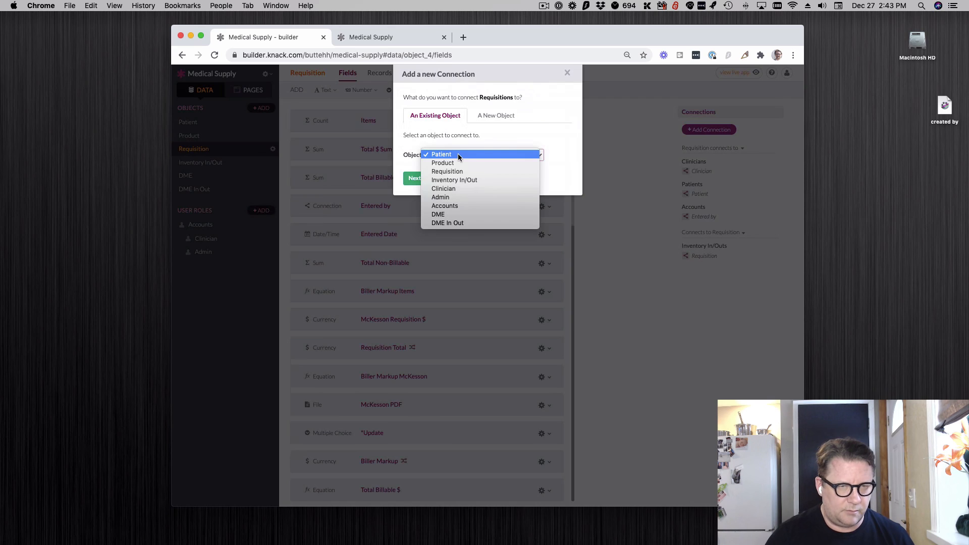
{"action": "left_click", "coordinate": [468, 207]}
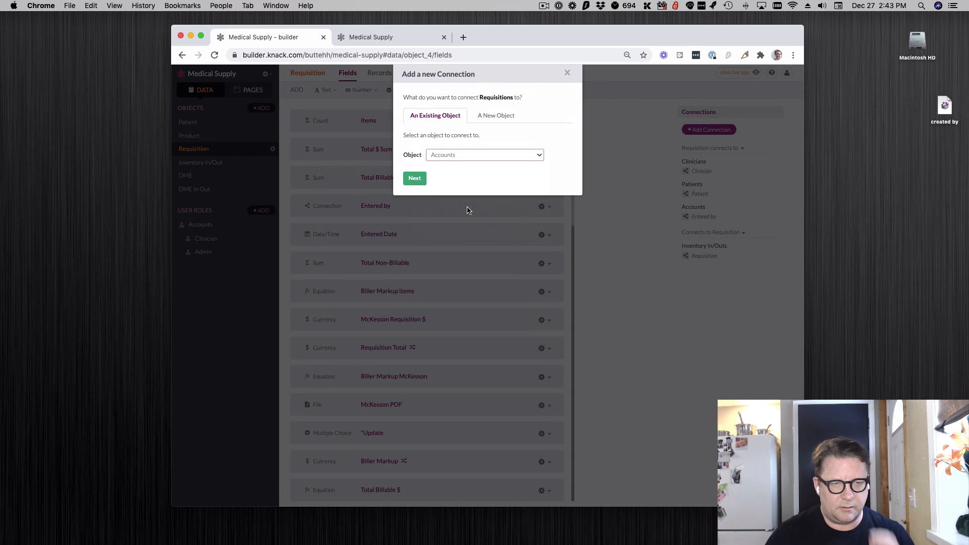
{"action": "left_click", "coordinate": [485, 156]}
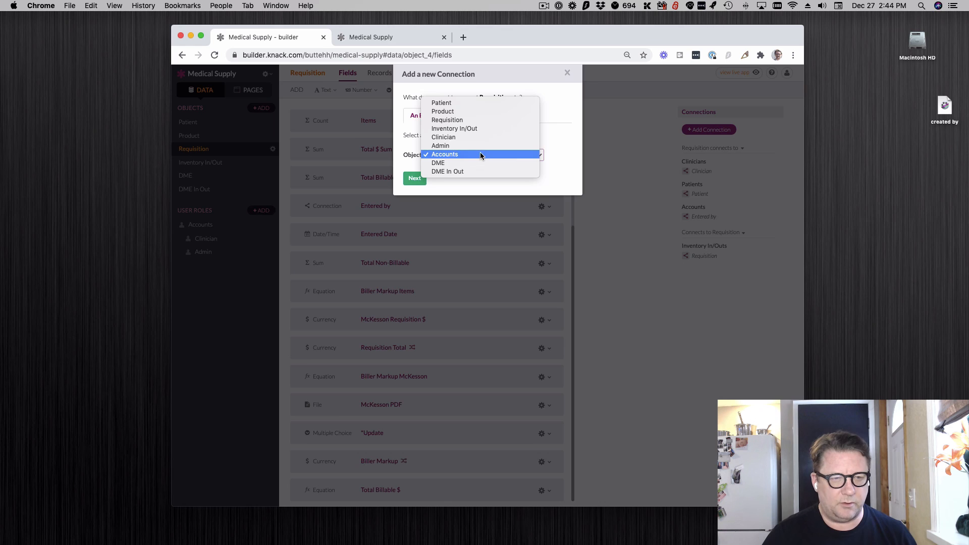
{"action": "left_click", "coordinate": [482, 154]}
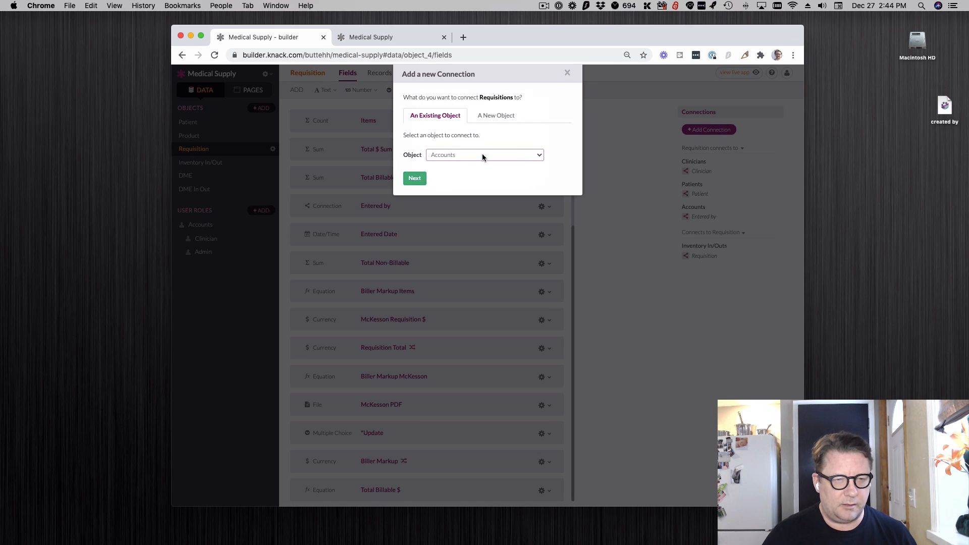
{"action": "left_click", "coordinate": [414, 179]}
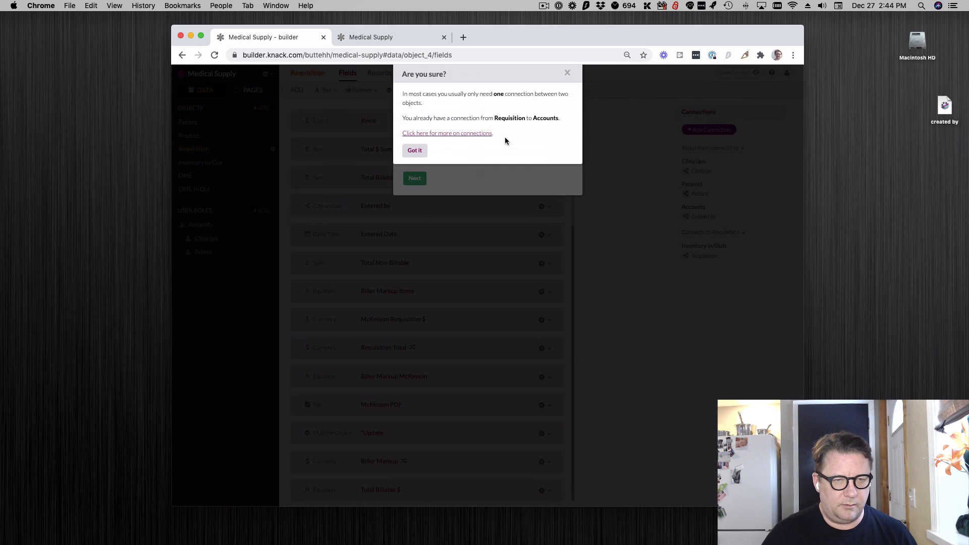
{"action": "left_click", "coordinate": [414, 150]}
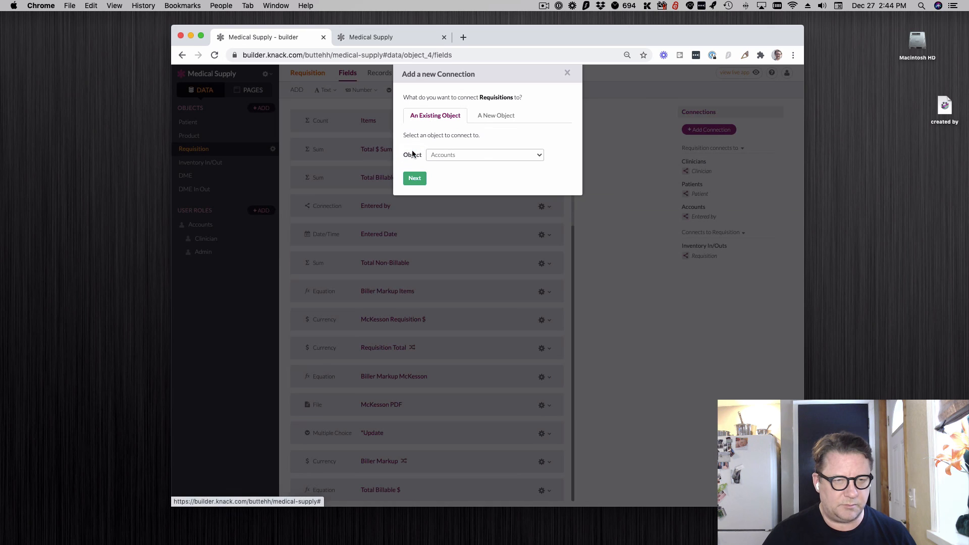
{"action": "left_click", "coordinate": [419, 181]}
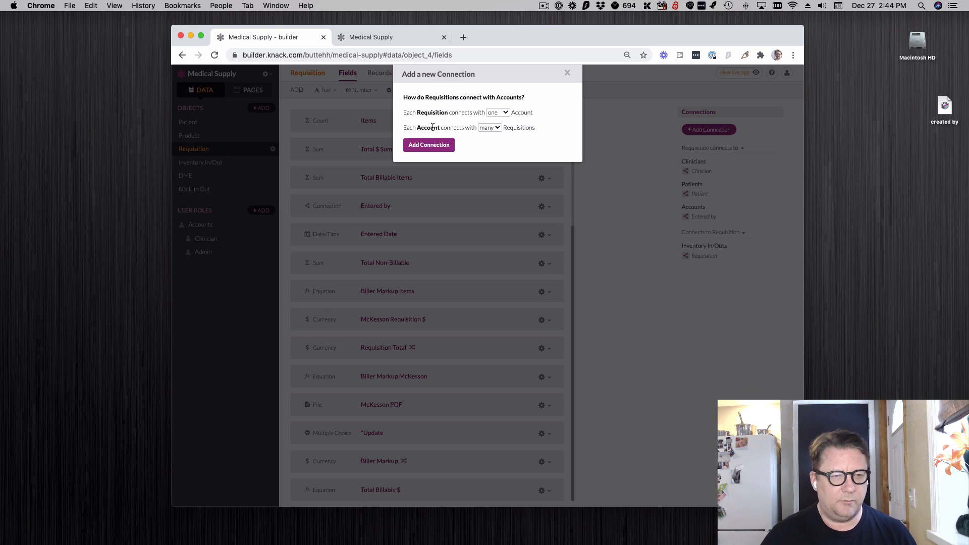
{"action": "left_click", "coordinate": [568, 74]}
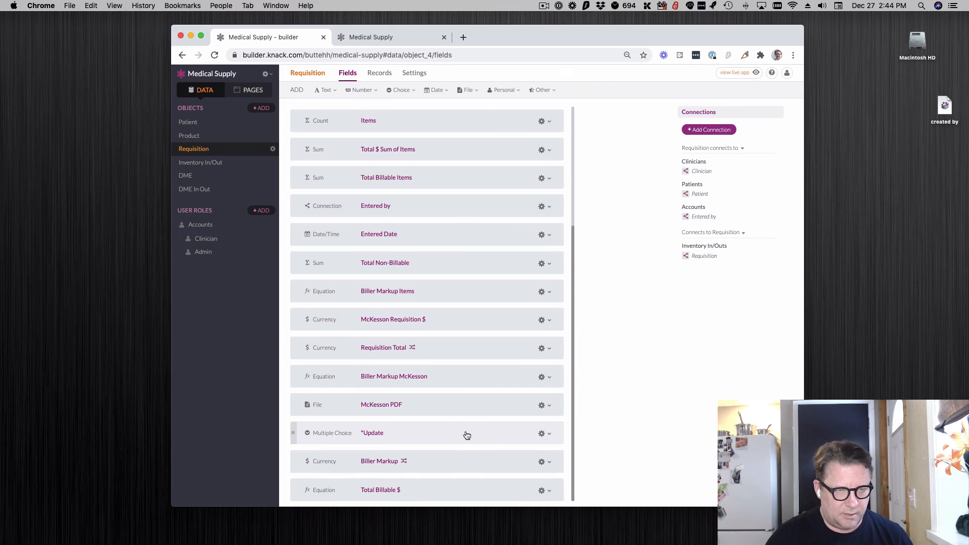
Step: Locate the Entered by connection among the Requisition fields, and inspect the Date field's options without changing them
{"action": "scroll", "coordinate": [467, 318], "scroll_direction": "up", "scroll_amount": 5}
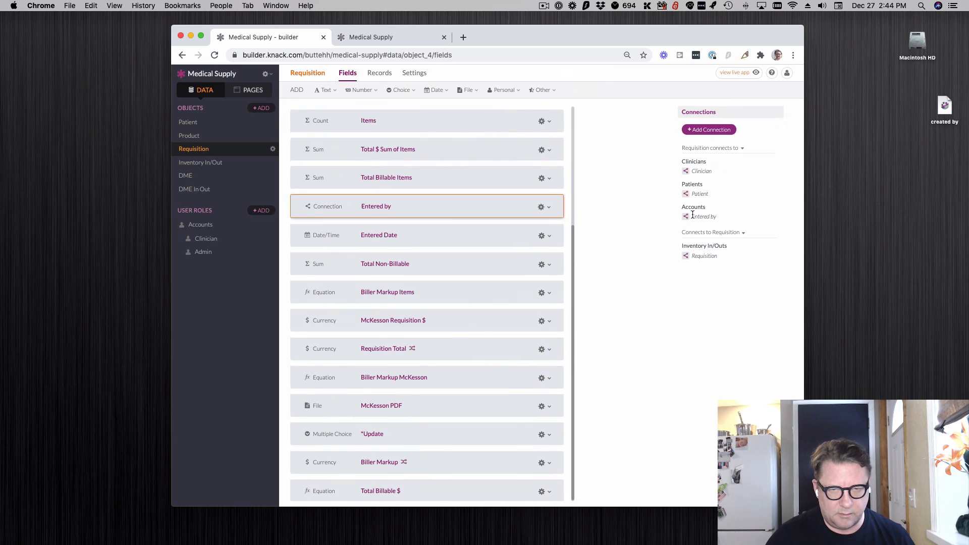
{"action": "mouse_move", "coordinate": [685, 221]}
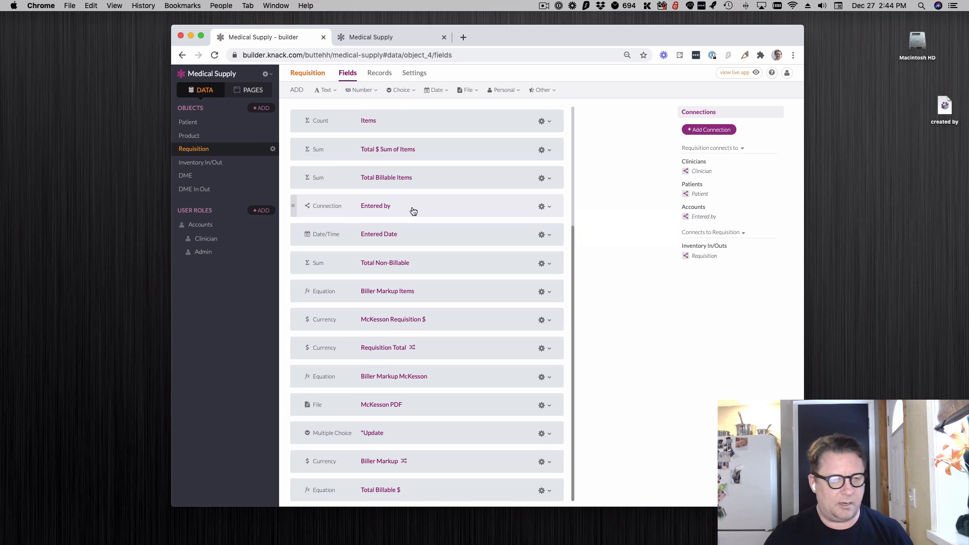
{"action": "scroll", "coordinate": [413, 211], "scroll_direction": "up", "scroll_amount": 5}
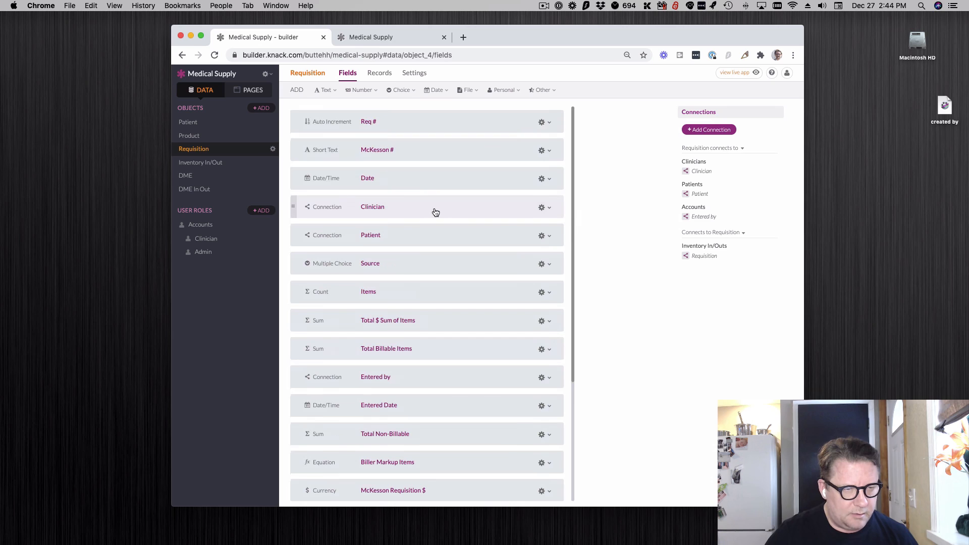
{"action": "left_click", "coordinate": [404, 183]}
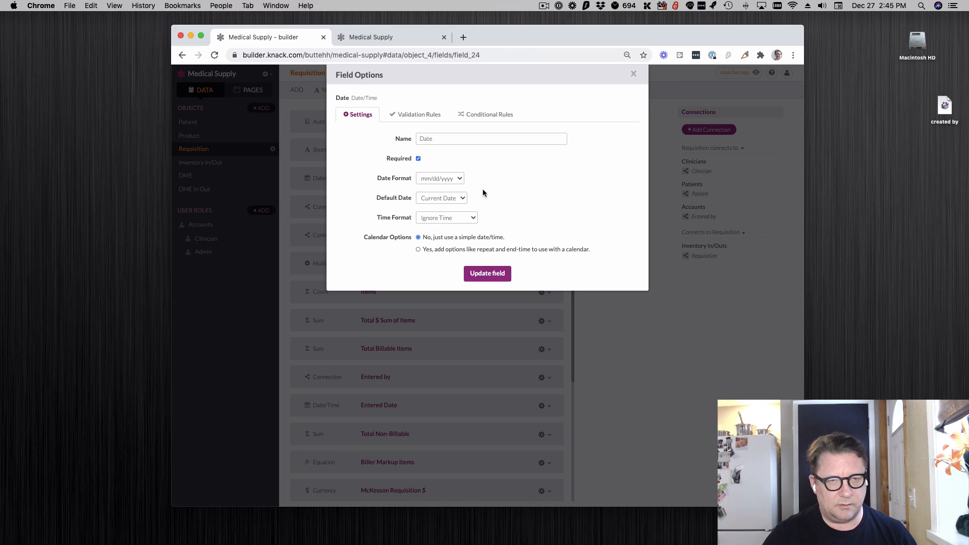
{"action": "left_click", "coordinate": [633, 77]}
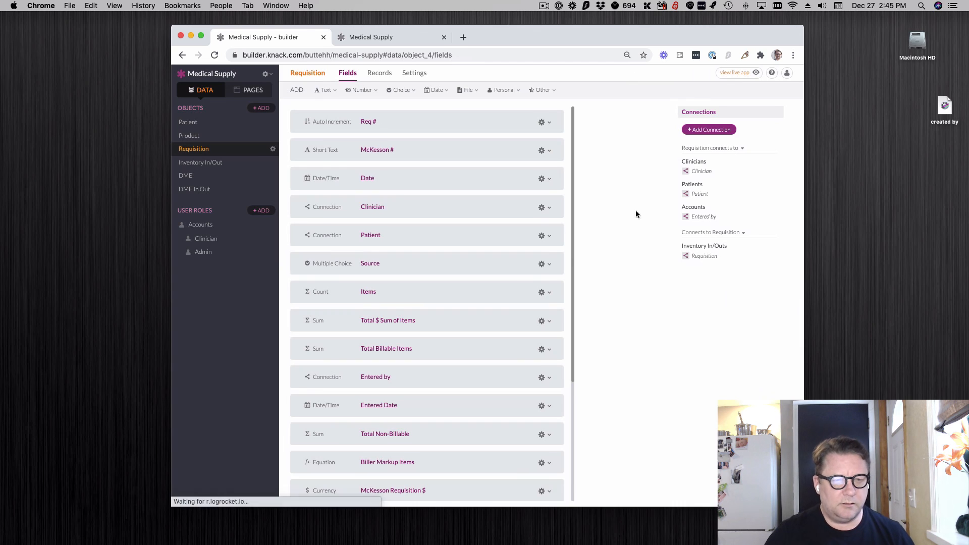
Step: Open the record rules of the Add Requisition form on the Add a New Requisition page
{"action": "left_click", "coordinate": [247, 92]}
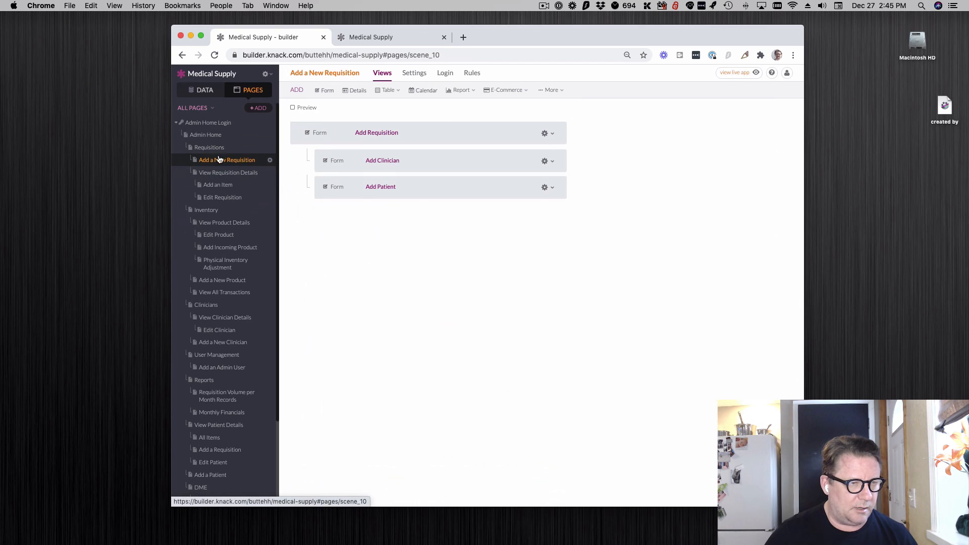
{"action": "left_click", "coordinate": [447, 135]}
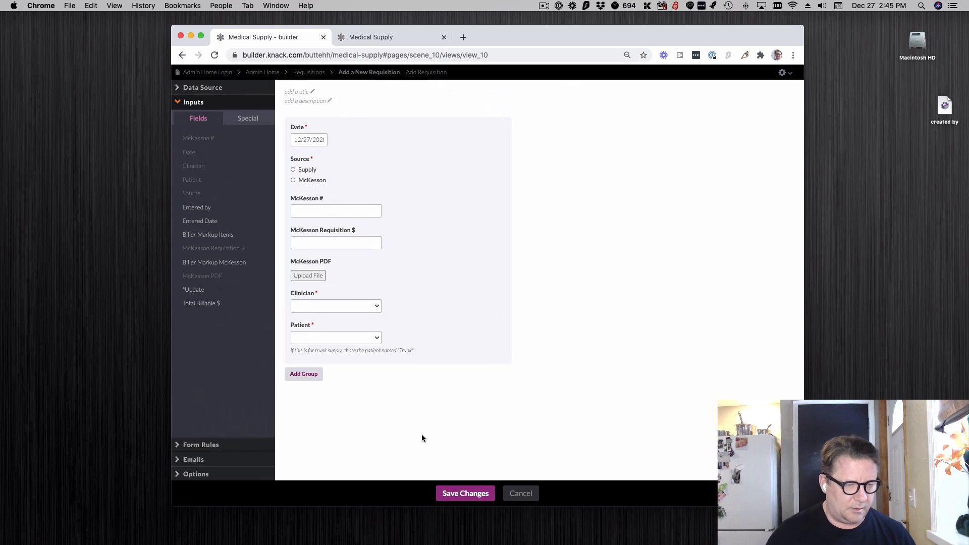
{"action": "left_click", "coordinate": [218, 447]}
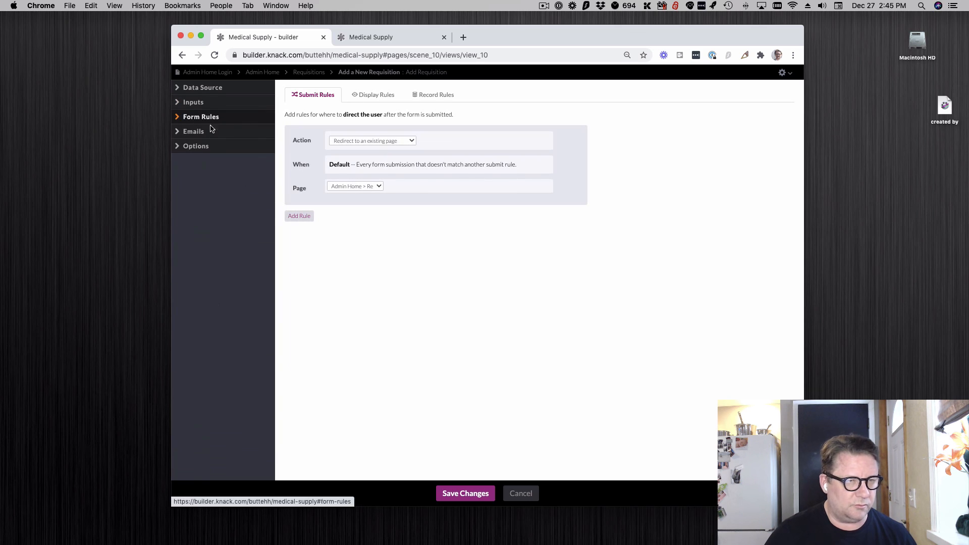
{"action": "left_click", "coordinate": [433, 98]}
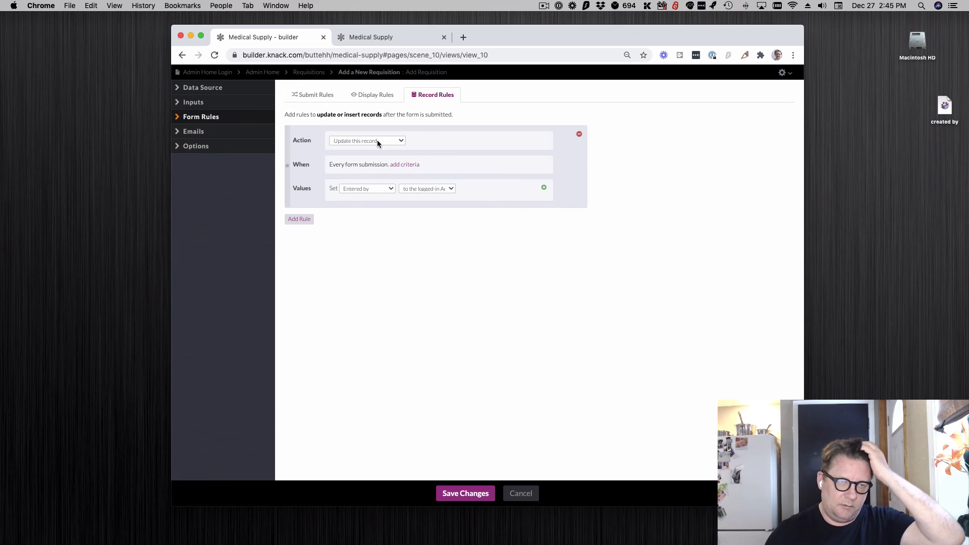
Step: Review the field and value choices of the rule setting Entered by to the logged-in Accounts, and leave the form without saving
{"action": "left_click", "coordinate": [364, 188]}
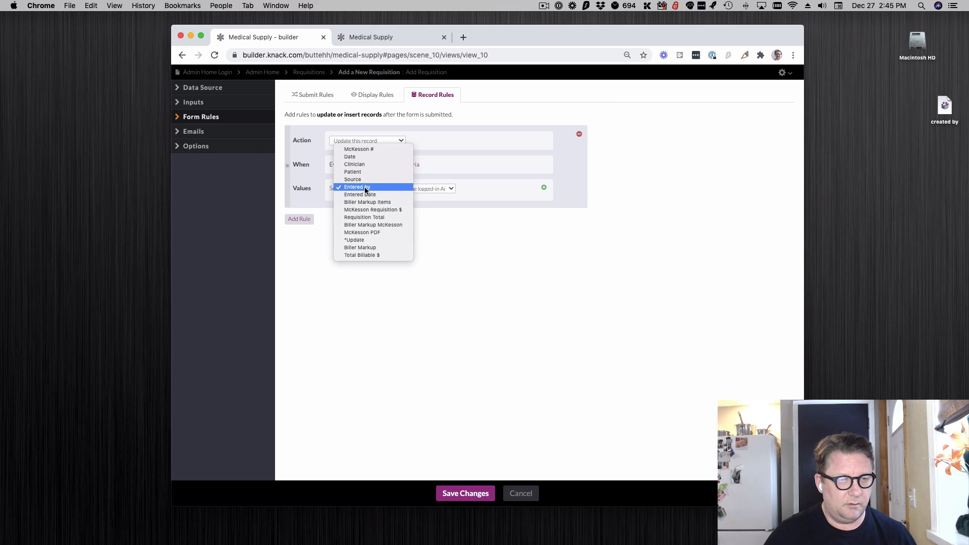
{"action": "left_click", "coordinate": [366, 188]}
{"action": "left_click", "coordinate": [429, 188]}
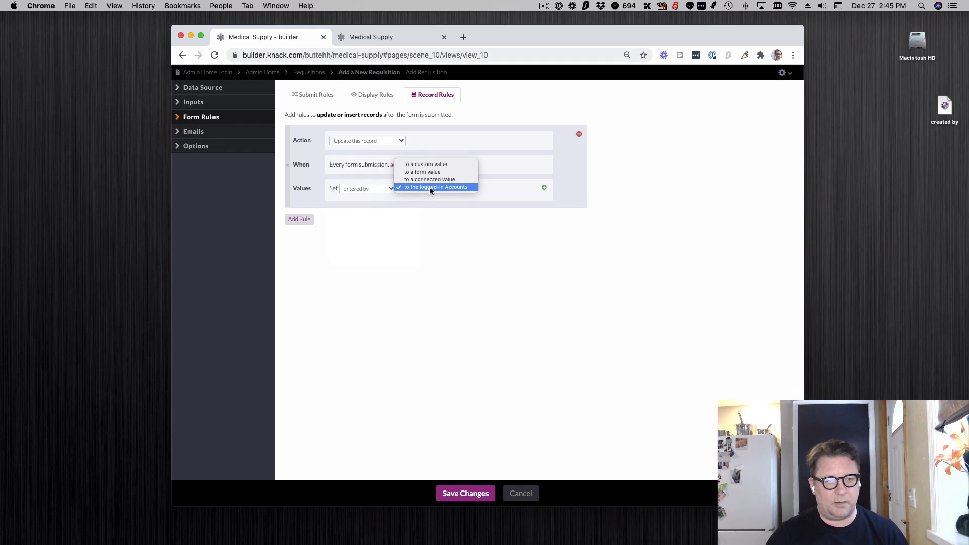
{"action": "left_click", "coordinate": [430, 187]}
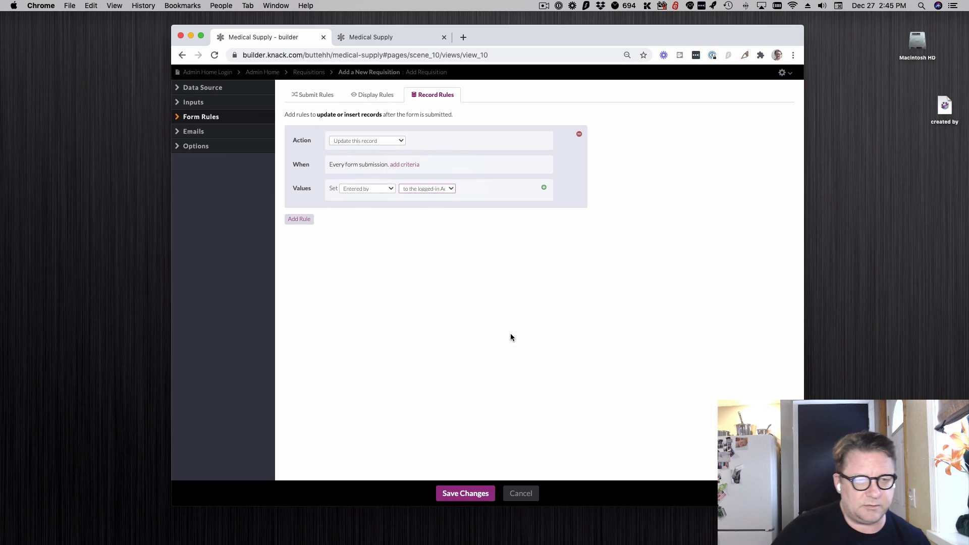
{"action": "left_click", "coordinate": [521, 494]}
Step: Switch to the live Medical Supply app and reload its Requisitions page to examine the date and Entered by columns
{"action": "left_click", "coordinate": [359, 36]}
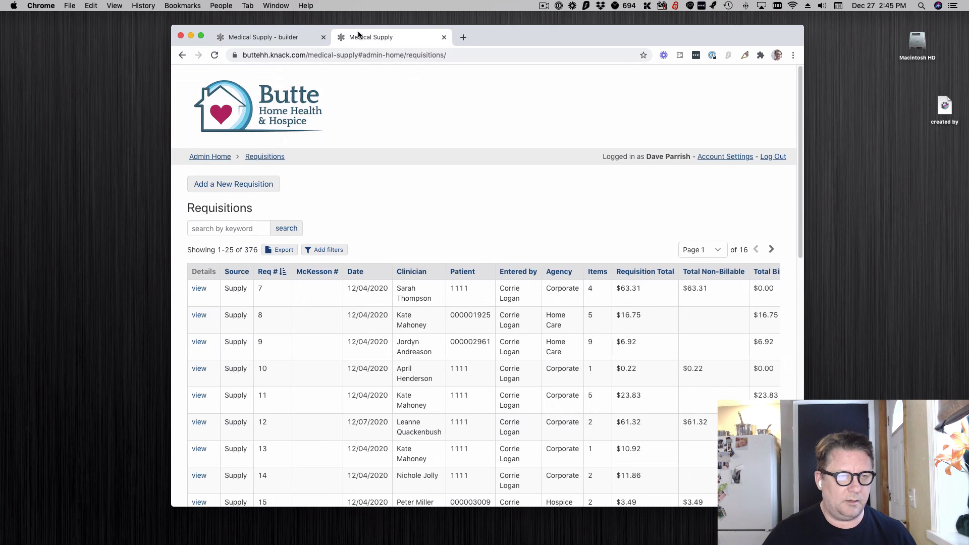
{"action": "left_click", "coordinate": [407, 56]}
{"action": "key", "text": "Return"}
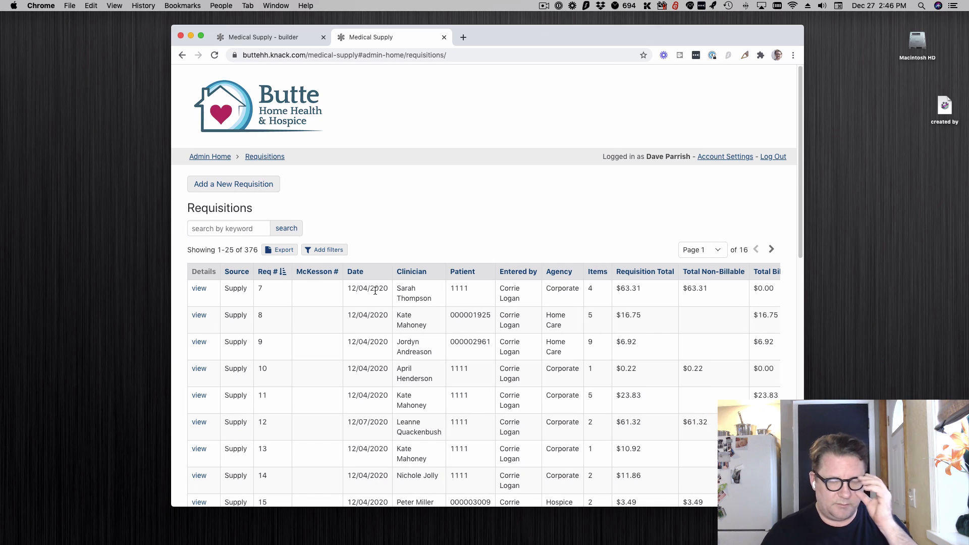
Step: Return to the builder and check the Default Date choices in the Requisition object's Date field options, keeping Current Date
{"action": "left_click", "coordinate": [260, 36]}
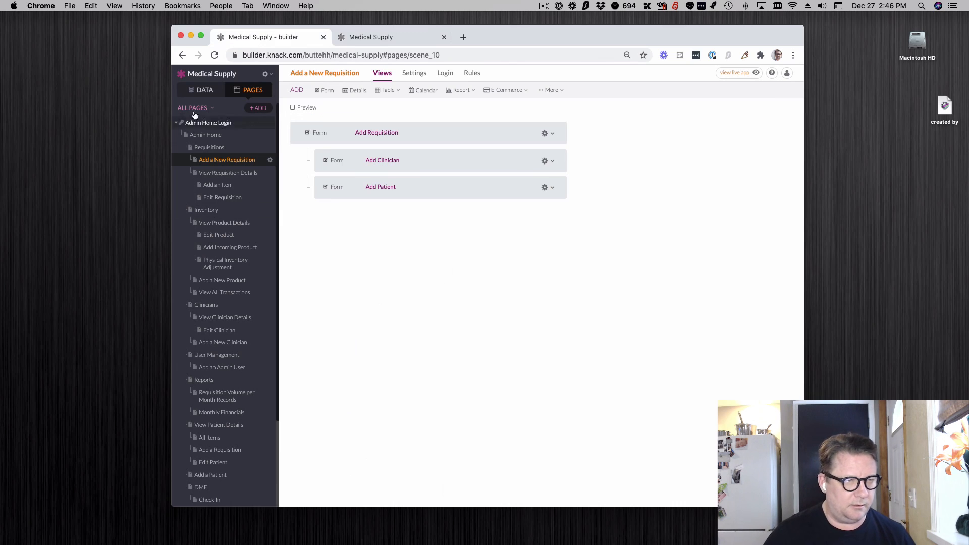
{"action": "left_click", "coordinate": [202, 90]}
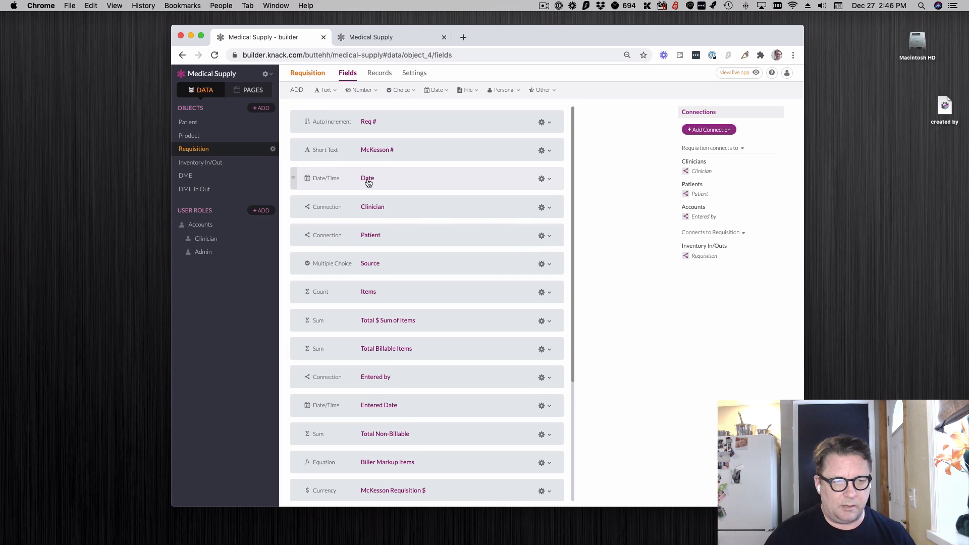
{"action": "left_click", "coordinate": [438, 180]}
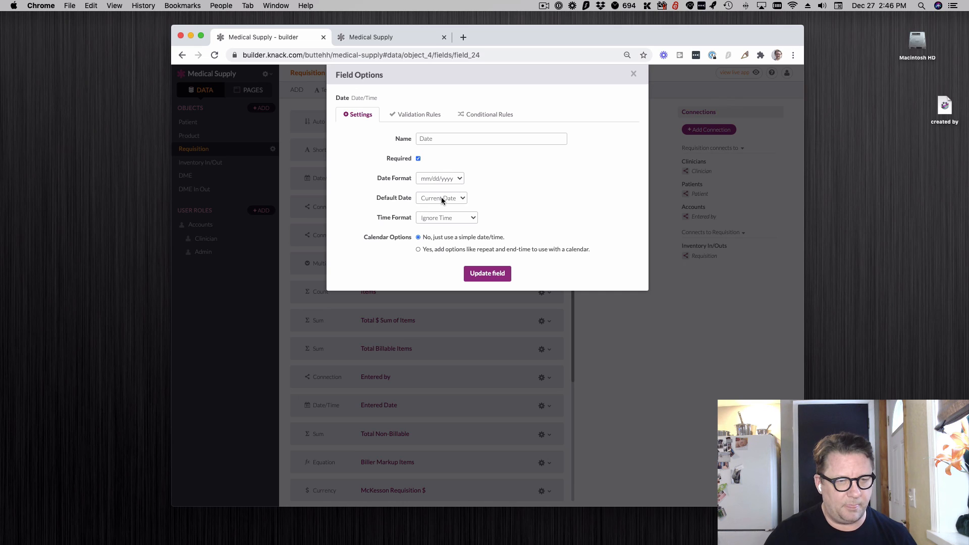
{"action": "left_click", "coordinate": [438, 198]}
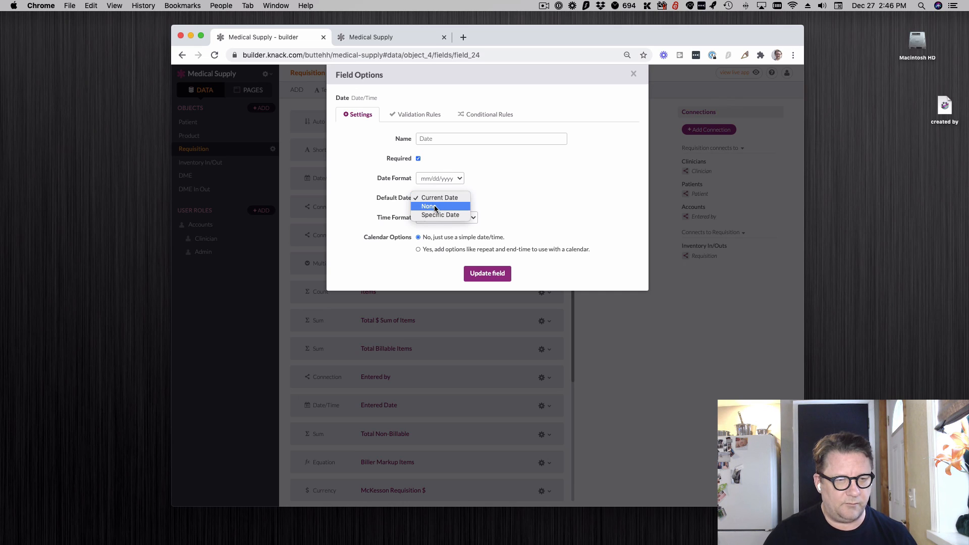
{"action": "left_click", "coordinate": [516, 186]}
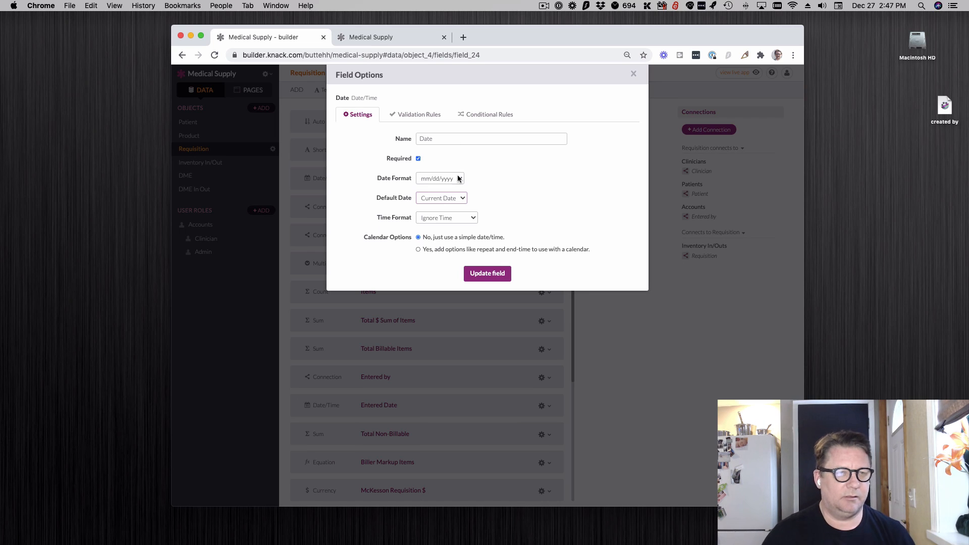
Step: Switch to the live Medical Supply app, check the edit form of the first listed requisition, and close it without changes
{"action": "left_click", "coordinate": [372, 36]}
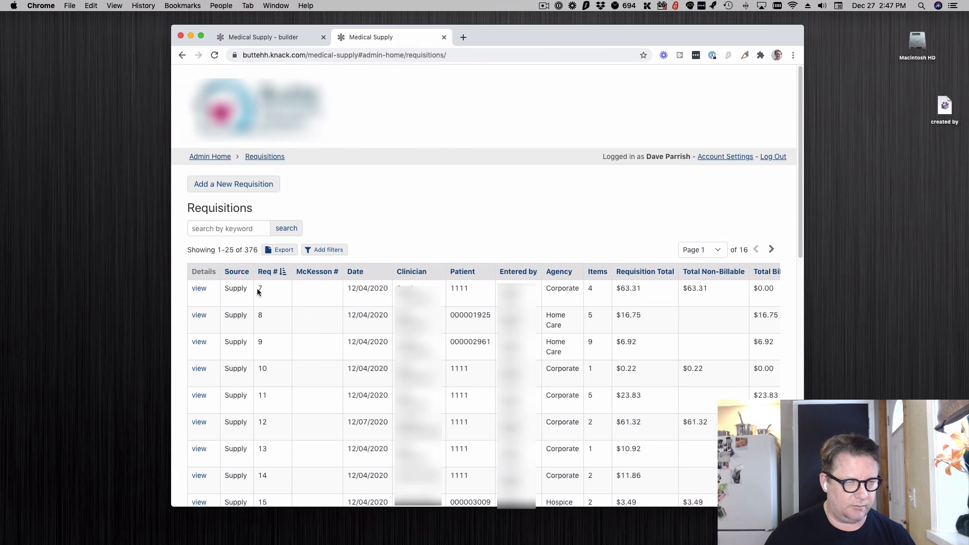
{"action": "left_click", "coordinate": [201, 292]}
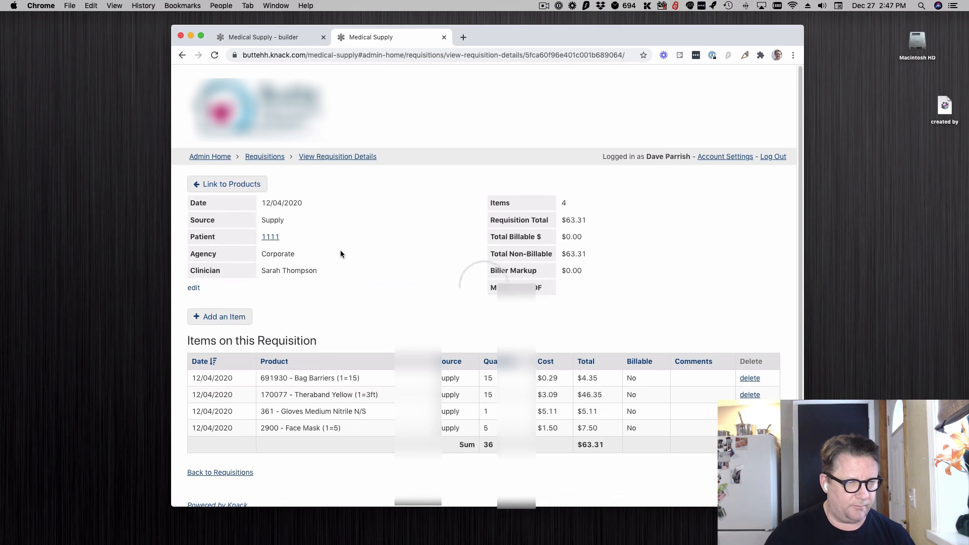
{"action": "left_click", "coordinate": [203, 288]}
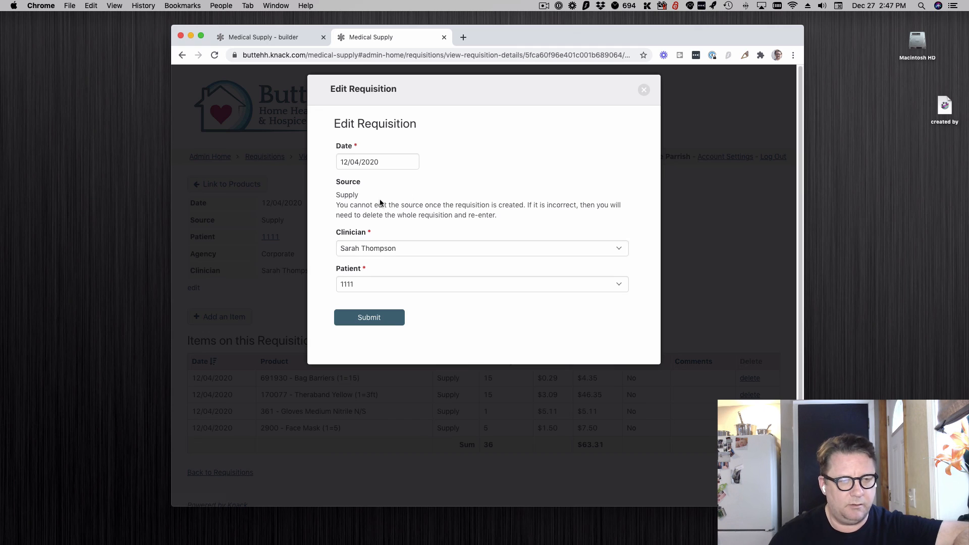
{"action": "left_click", "coordinate": [644, 90]}
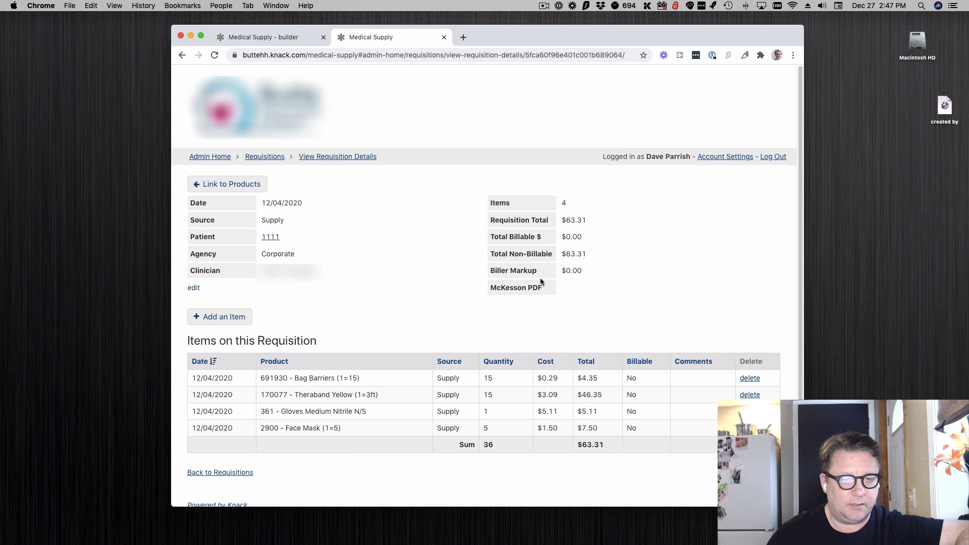
Step: Return to the builder, leave the Date field options unchanged, and open the Broward County Public Schools - VPK Parent Portal app
{"action": "left_click", "coordinate": [260, 37]}
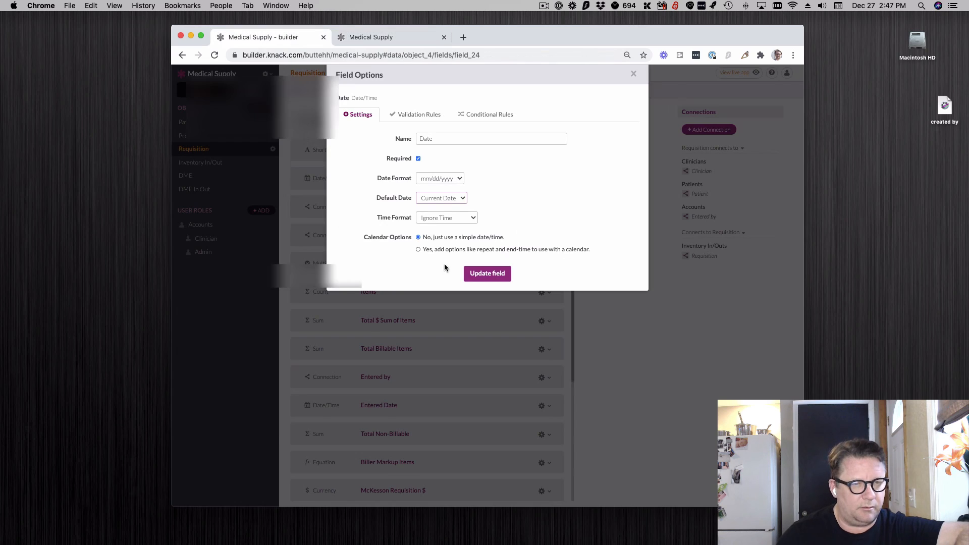
{"action": "left_click", "coordinate": [634, 74]}
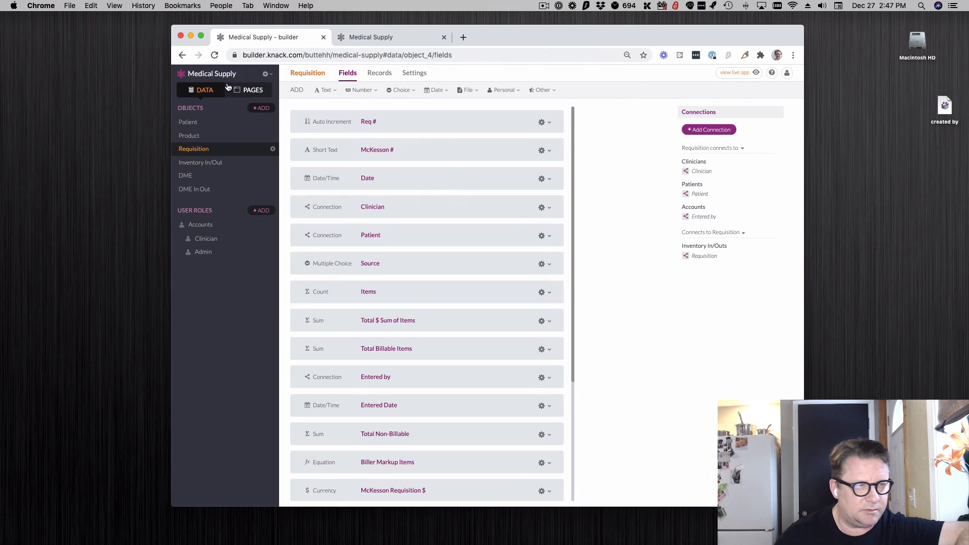
{"action": "left_click", "coordinate": [180, 74]}
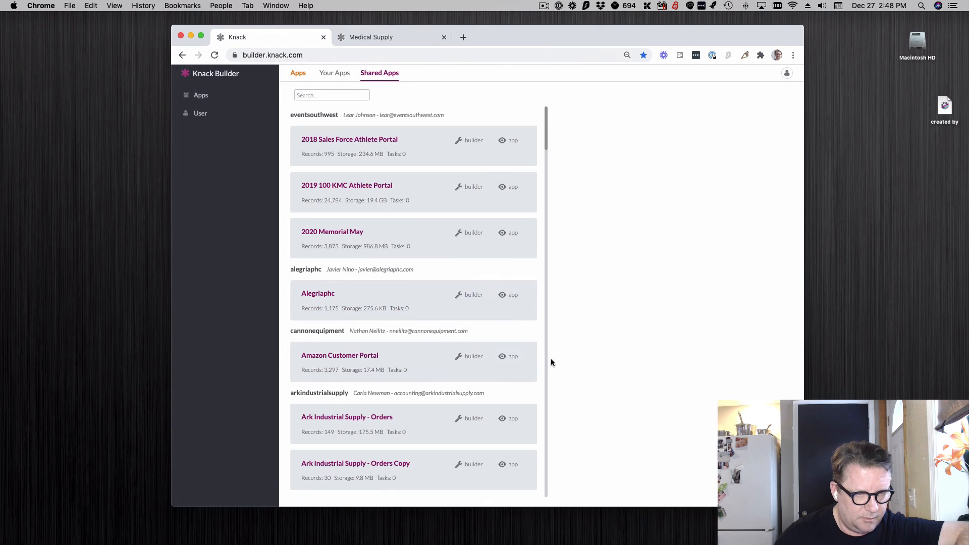
{"action": "scroll", "coordinate": [396, 404], "scroll_direction": "down", "scroll_amount": 4}
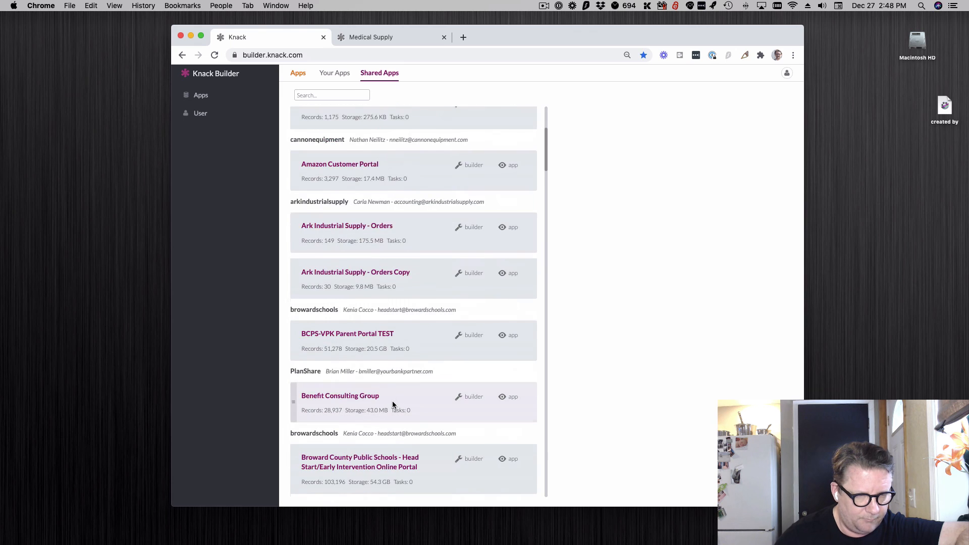
{"action": "scroll", "coordinate": [394, 403], "scroll_direction": "down", "scroll_amount": 2}
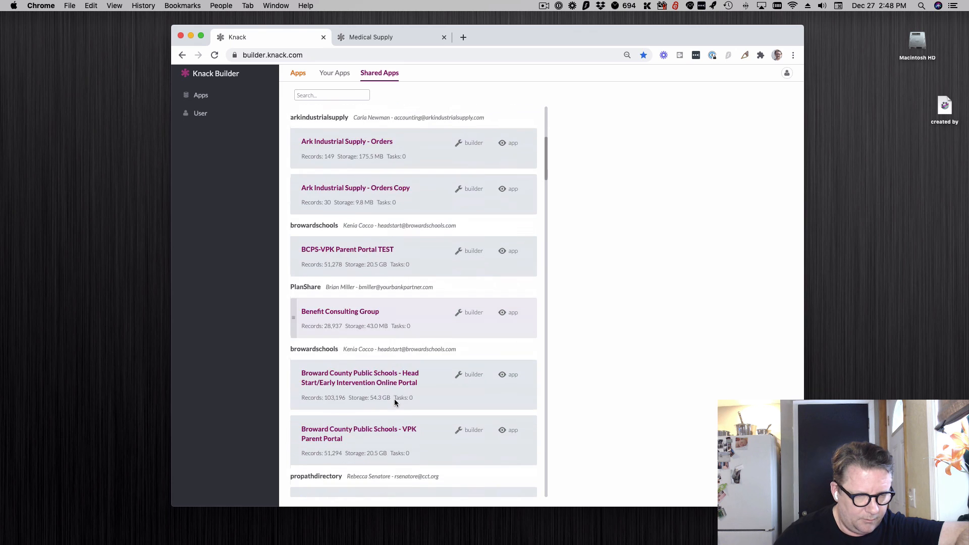
{"action": "left_click", "coordinate": [330, 432]}
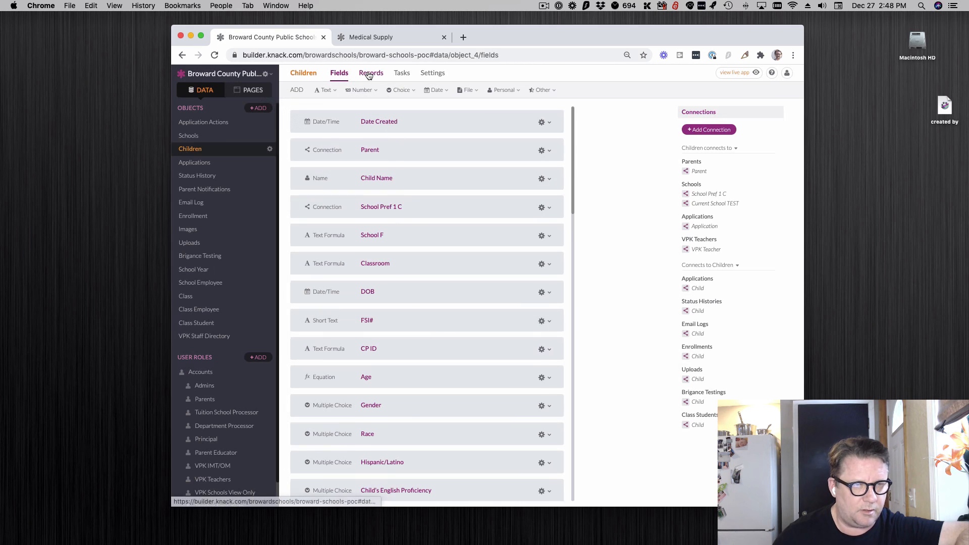
Step: Open the change history of the first record in the Children object
{"action": "left_click", "coordinate": [371, 73]}
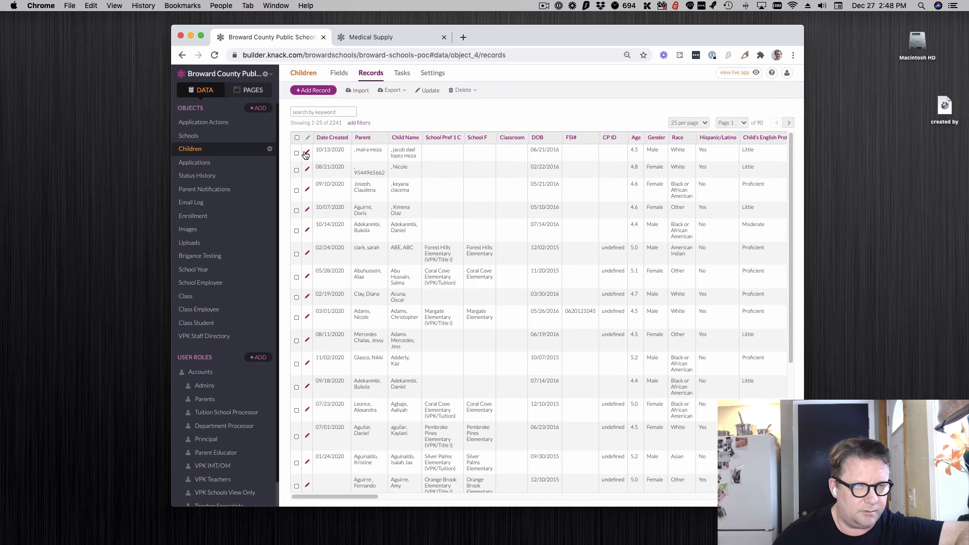
{"action": "left_click", "coordinate": [308, 154]}
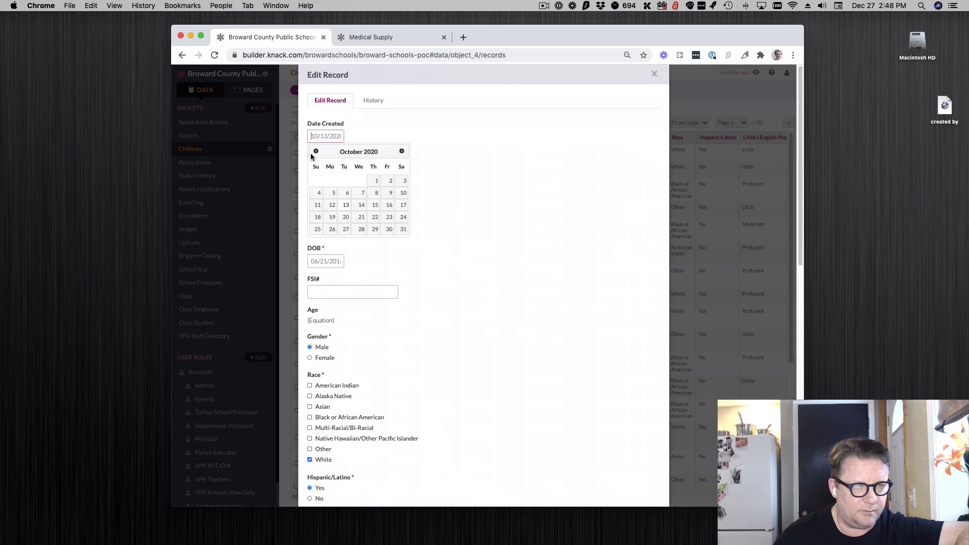
{"action": "left_click", "coordinate": [372, 101]}
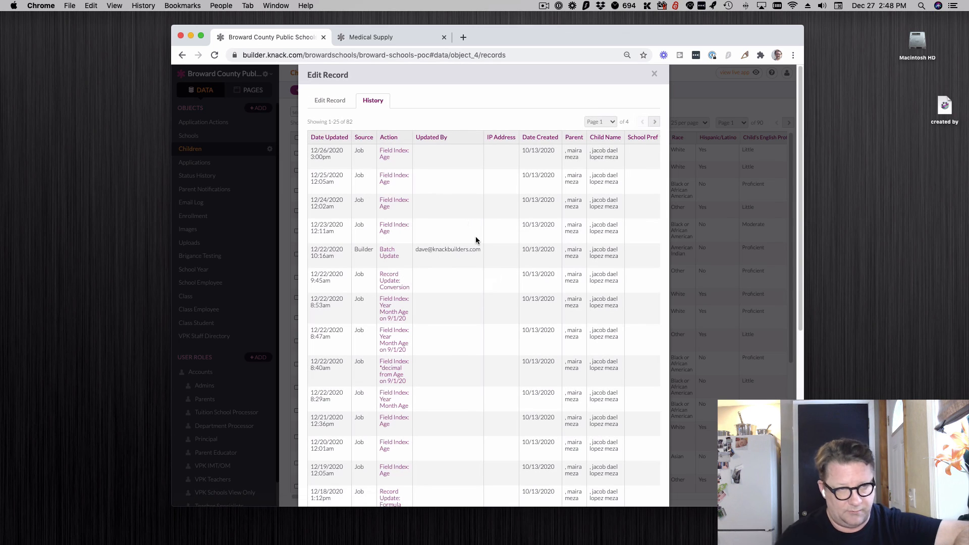
Step: Examine the record's history for update dates, actions, Updated By entries and highlighted field changes, and close the record
{"action": "scroll", "coordinate": [417, 209], "scroll_direction": "down", "scroll_amount": 6}
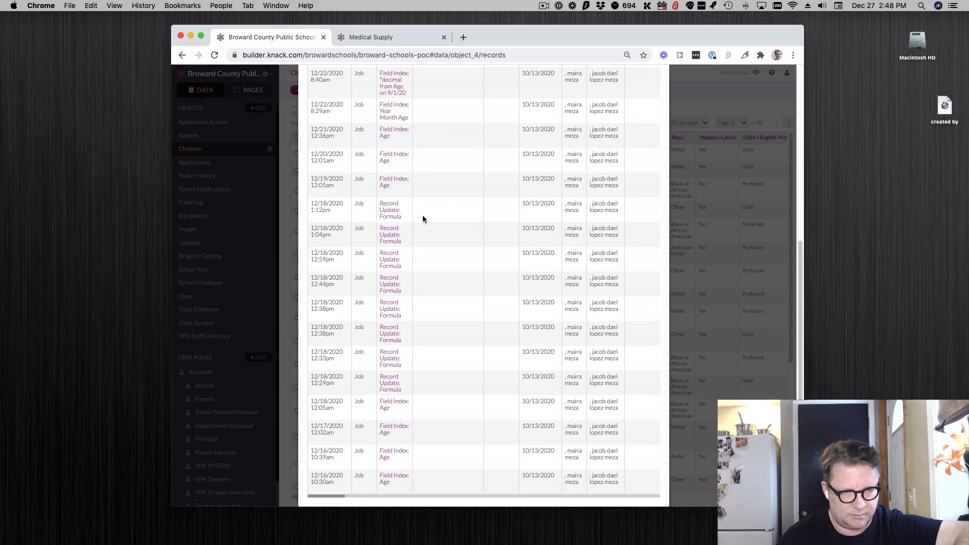
{"action": "scroll", "coordinate": [423, 218], "scroll_direction": "up", "scroll_amount": 6}
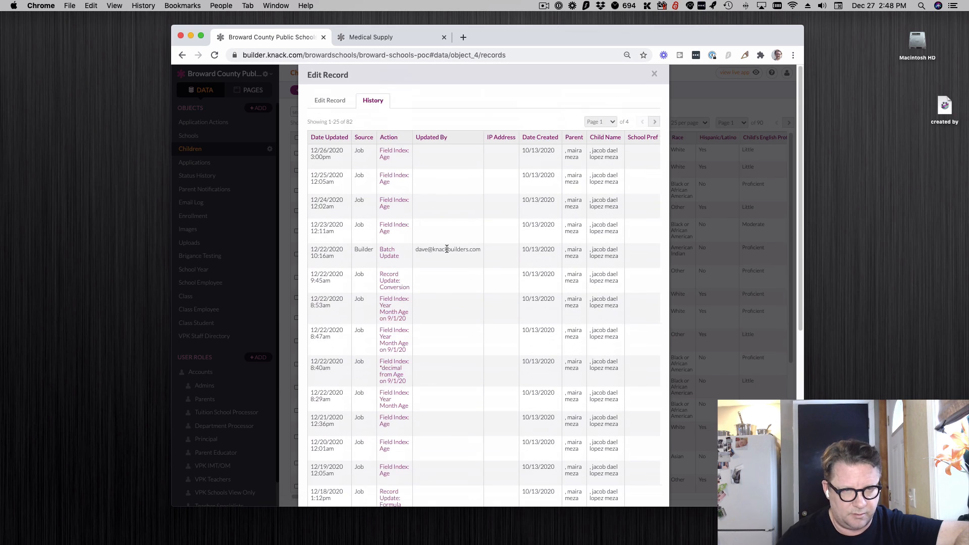
{"action": "scroll", "coordinate": [453, 377], "scroll_direction": "down", "scroll_amount": 10}
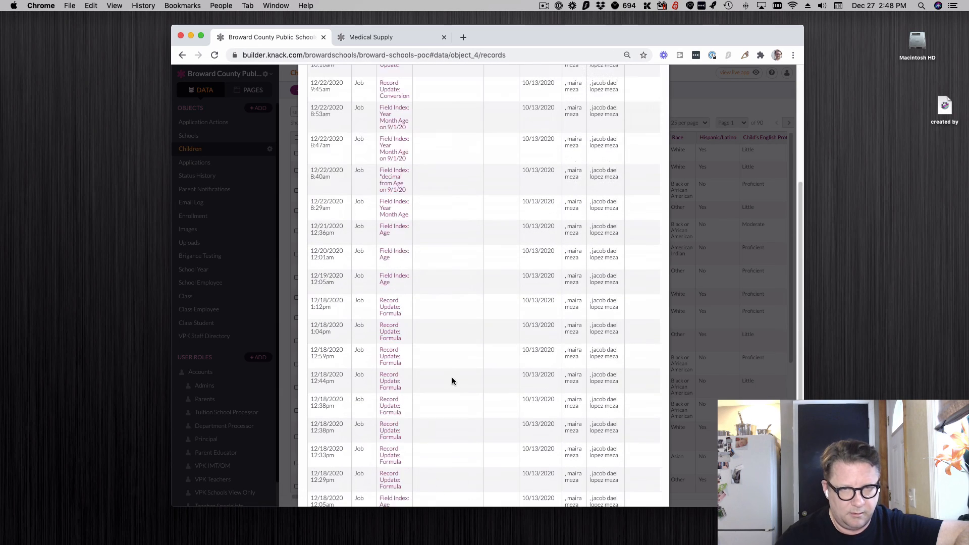
{"action": "scroll", "coordinate": [452, 377], "scroll_direction": "up", "scroll_amount": 10}
{"action": "left_click_drag", "start_coordinate": [489, 277], "coordinate": [568, 310]}
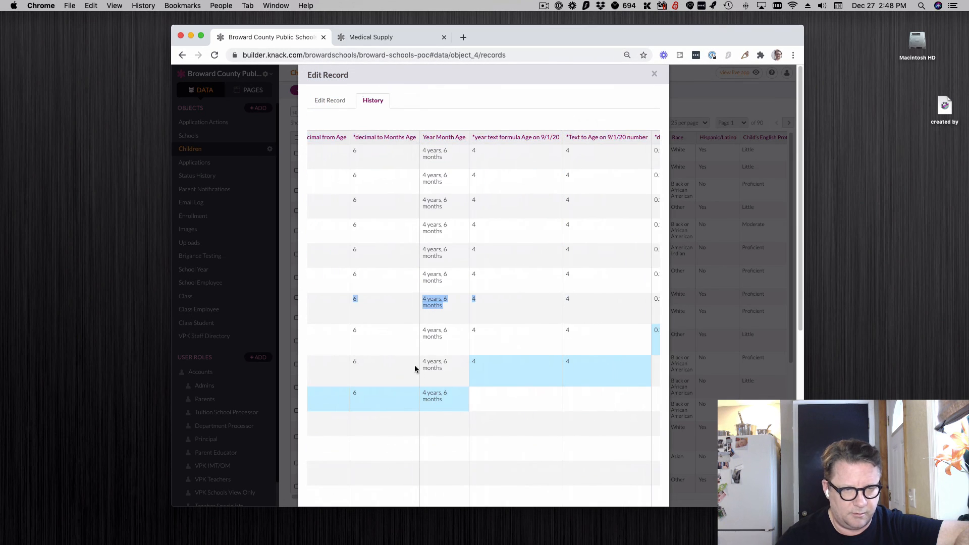
{"action": "left_click", "coordinate": [490, 346]}
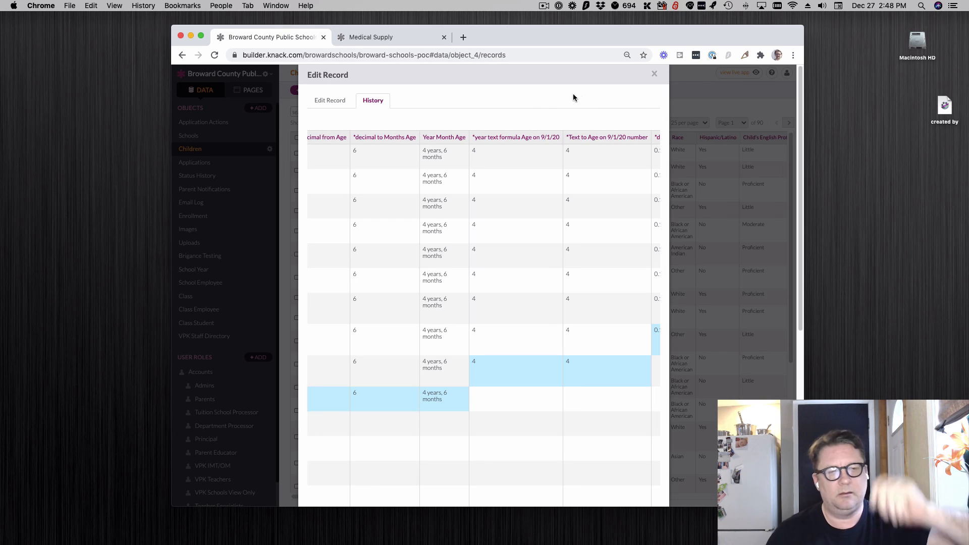
{"action": "left_click", "coordinate": [655, 75]}
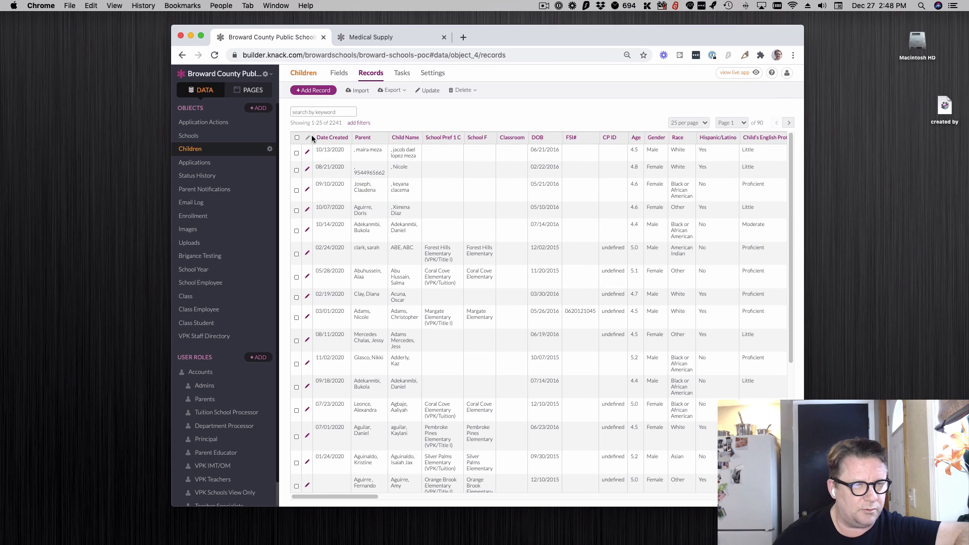
Step: Reopen the Medical Supply app from the shared apps and look through the Requisition object's fields
{"action": "left_click", "coordinate": [181, 75]}
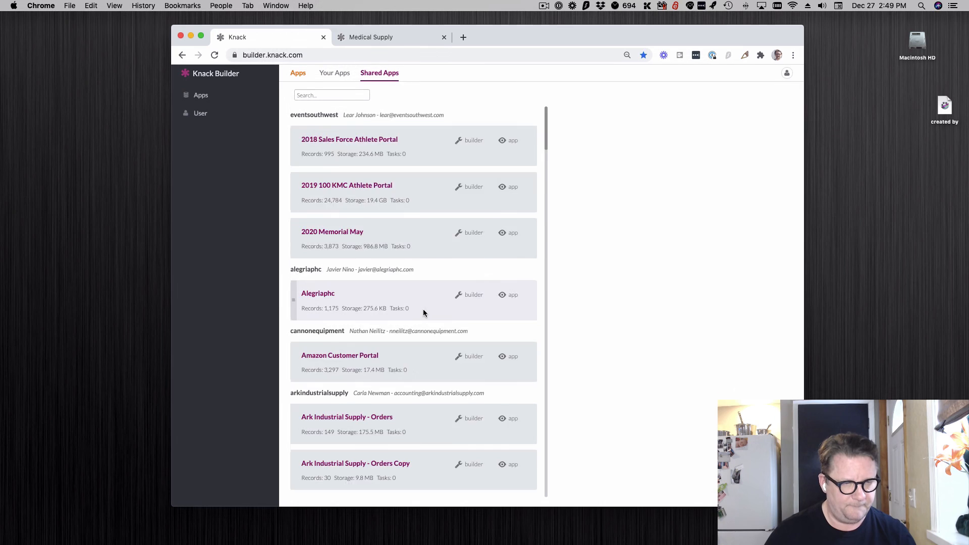
{"action": "scroll", "coordinate": [424, 311], "scroll_direction": "down", "scroll_amount": 10}
{"action": "scroll", "coordinate": [424, 313], "scroll_direction": "down", "scroll_amount": 15}
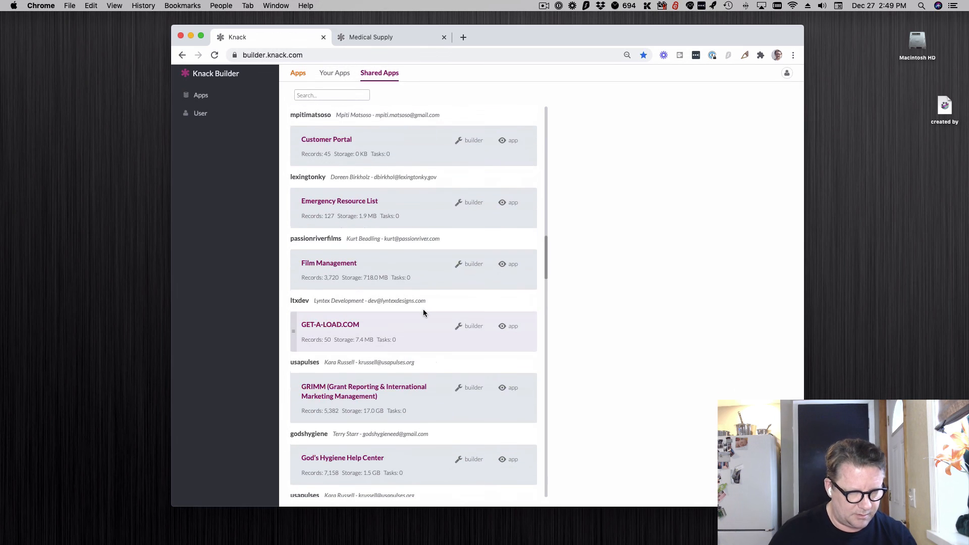
{"action": "scroll", "coordinate": [424, 311], "scroll_direction": "down", "scroll_amount": 5}
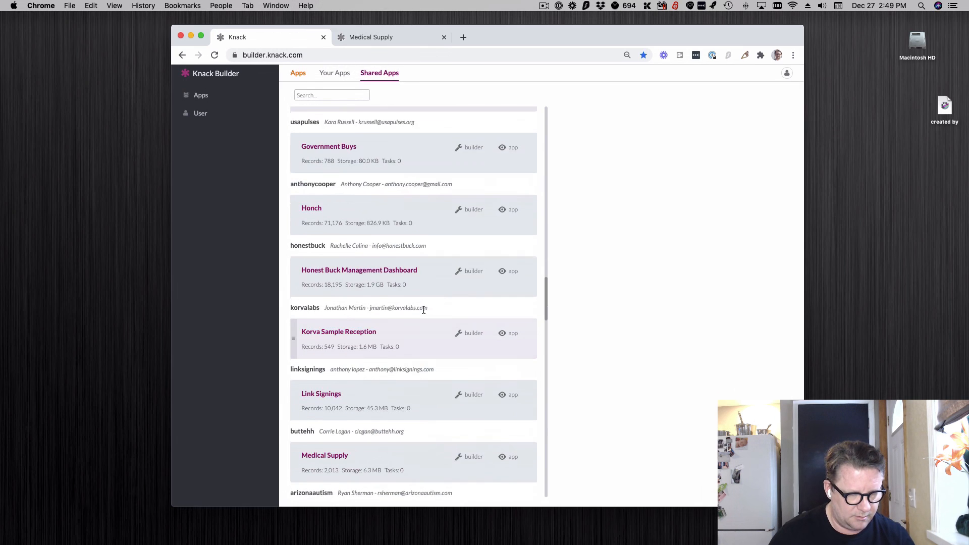
{"action": "scroll", "coordinate": [404, 353], "scroll_direction": "down", "scroll_amount": 3}
{"action": "left_click", "coordinate": [319, 376]}
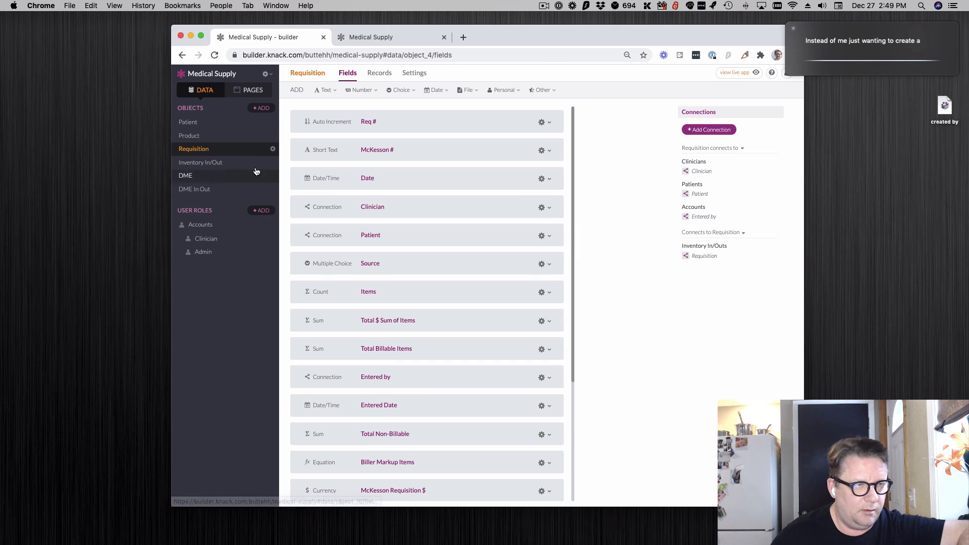
{"action": "left_click", "coordinate": [793, 28]}
{"action": "scroll", "coordinate": [483, 308], "scroll_direction": "down", "scroll_amount": 5}
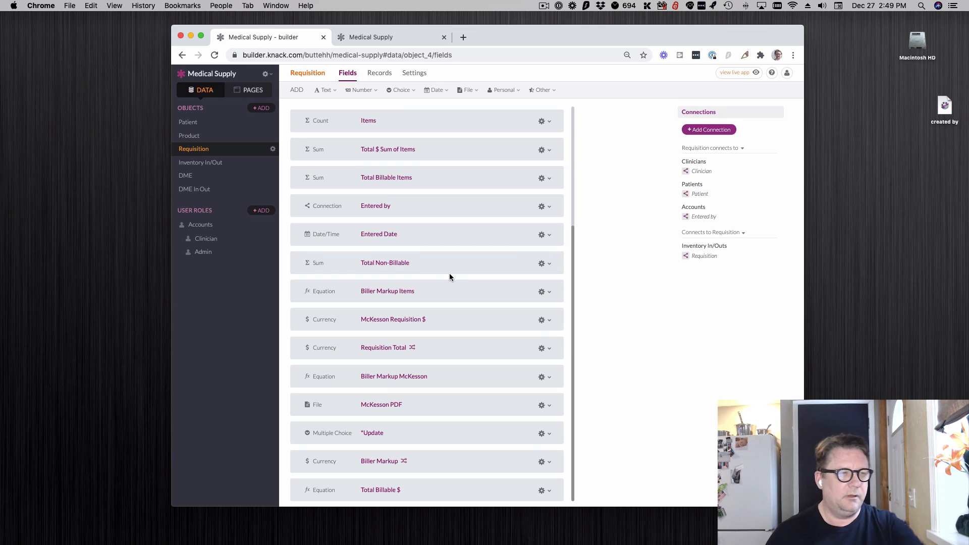
Step: Open the record rules of the Add Requisition form on the Add a New Requisition page
{"action": "left_click", "coordinate": [248, 90]}
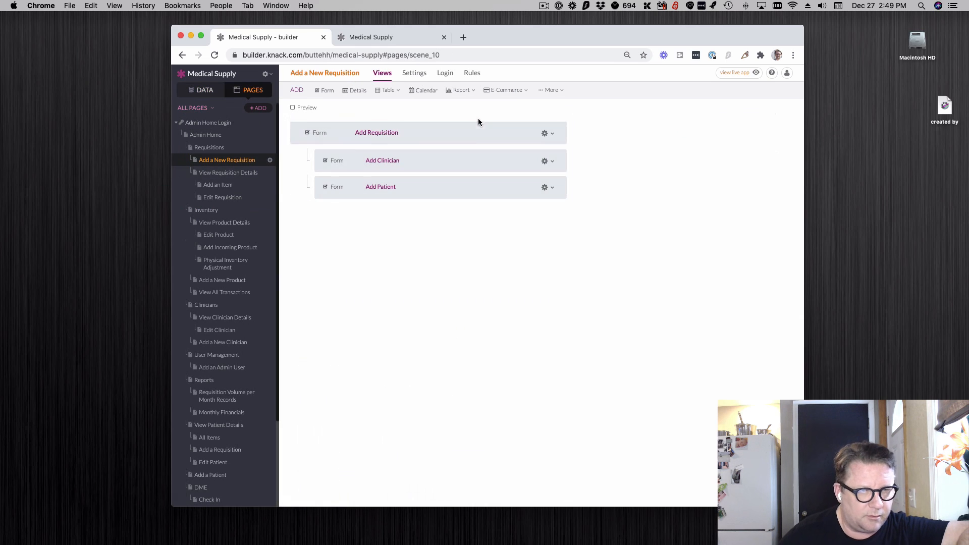
{"action": "left_click", "coordinate": [430, 139]}
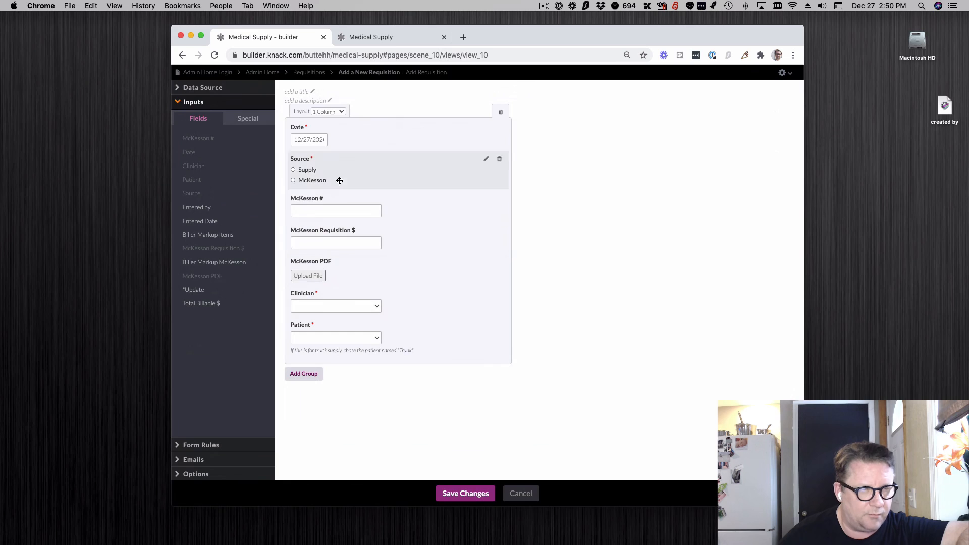
{"action": "left_click", "coordinate": [224, 447]}
{"action": "left_click", "coordinate": [430, 95]}
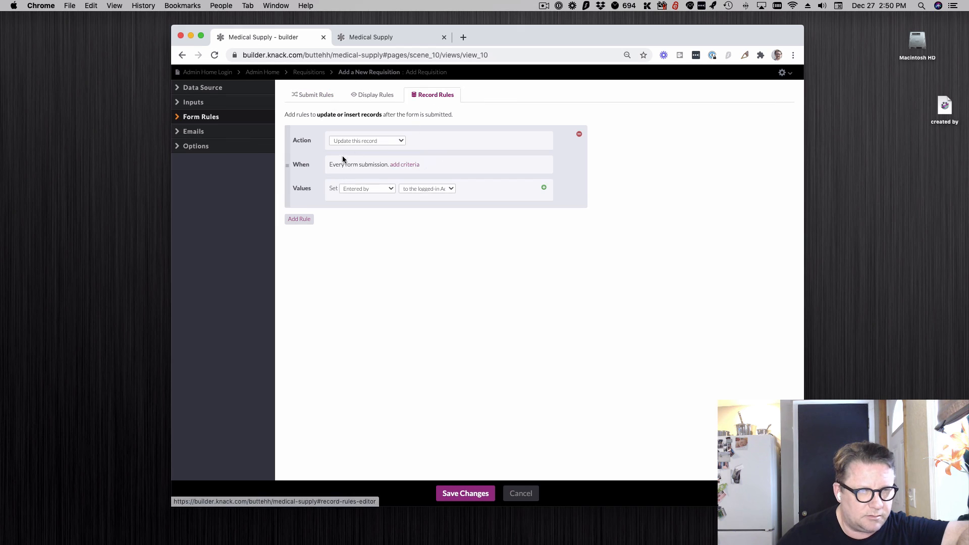
Step: Try a second record rule with the Insert a connected record action, and leave the form without saving
{"action": "left_click", "coordinate": [293, 220]}
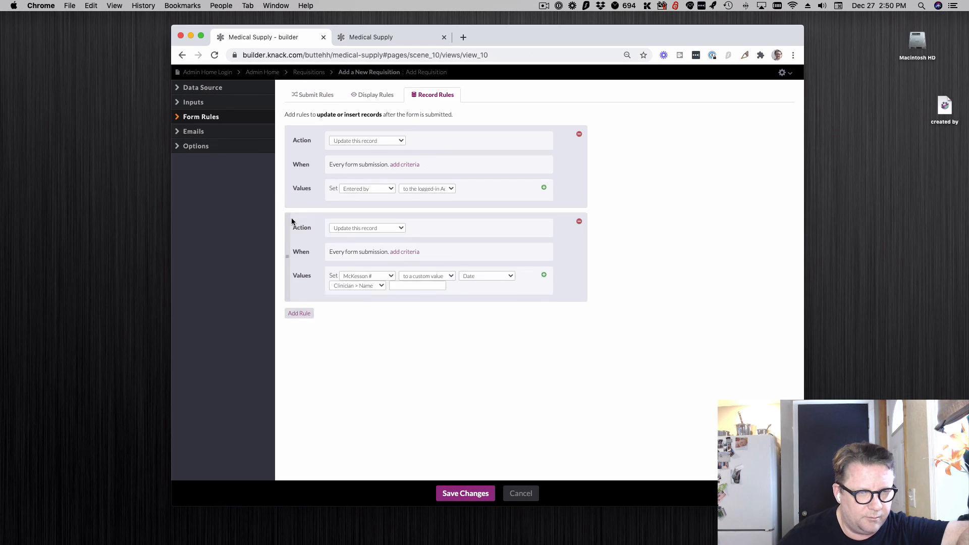
{"action": "left_click", "coordinate": [360, 228]}
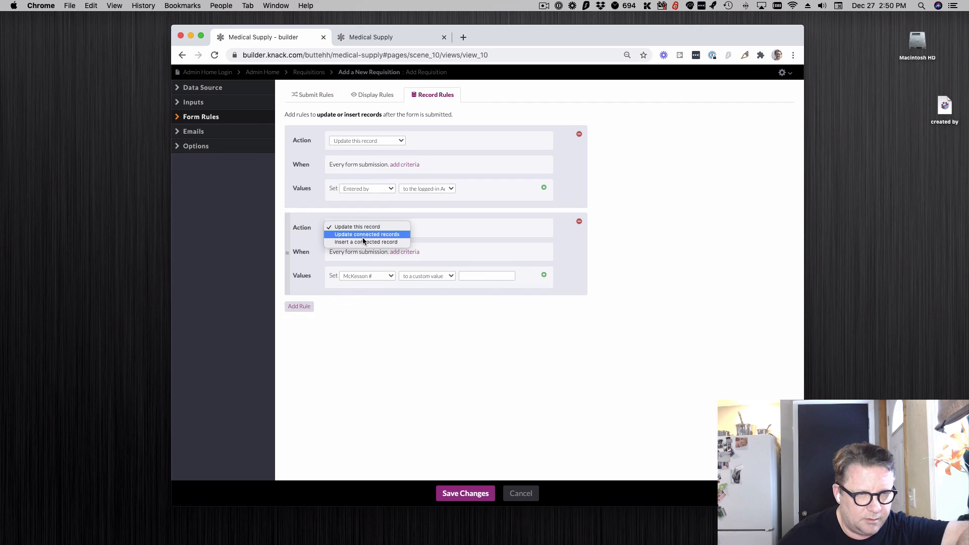
{"action": "left_click", "coordinate": [363, 242]}
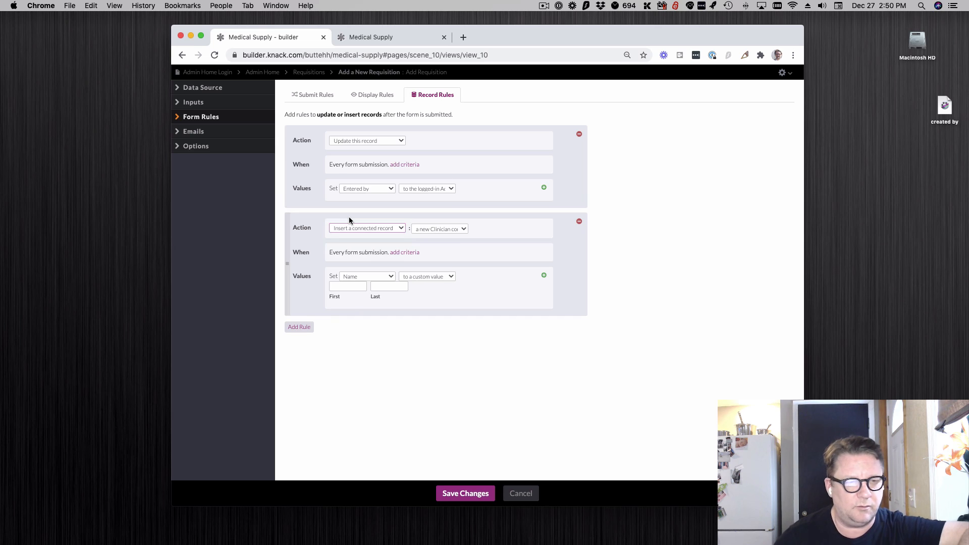
{"action": "key", "text": "super+space"}
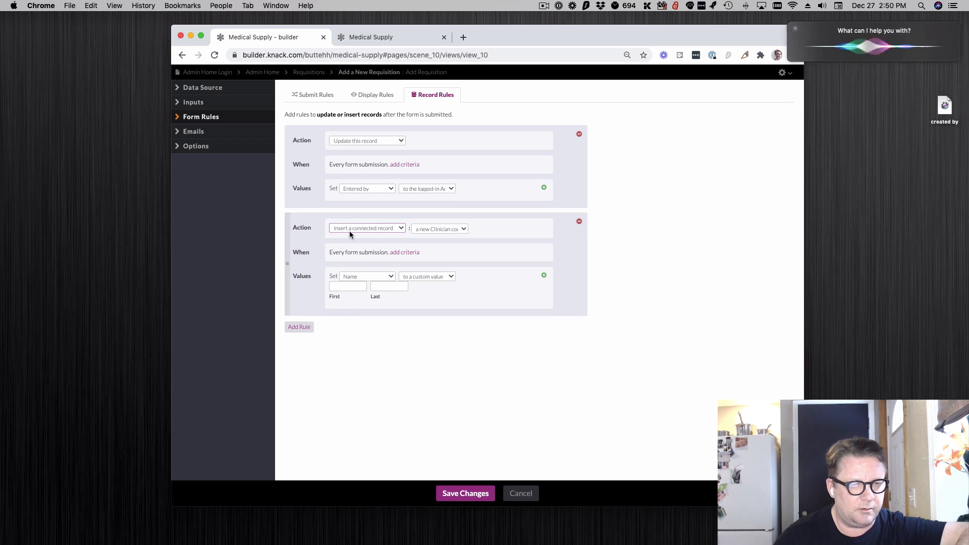
{"action": "key", "text": "Escape"}
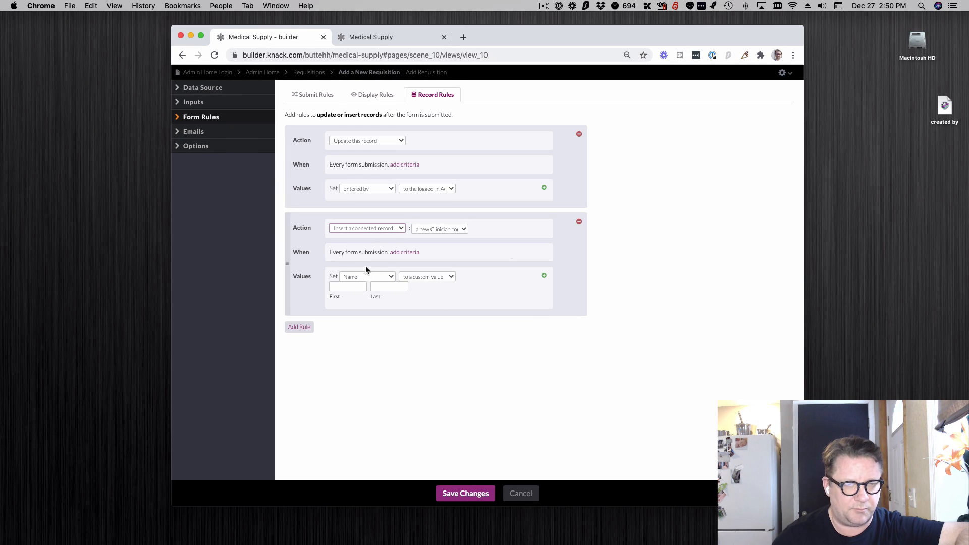
{"action": "left_click", "coordinate": [519, 494]}
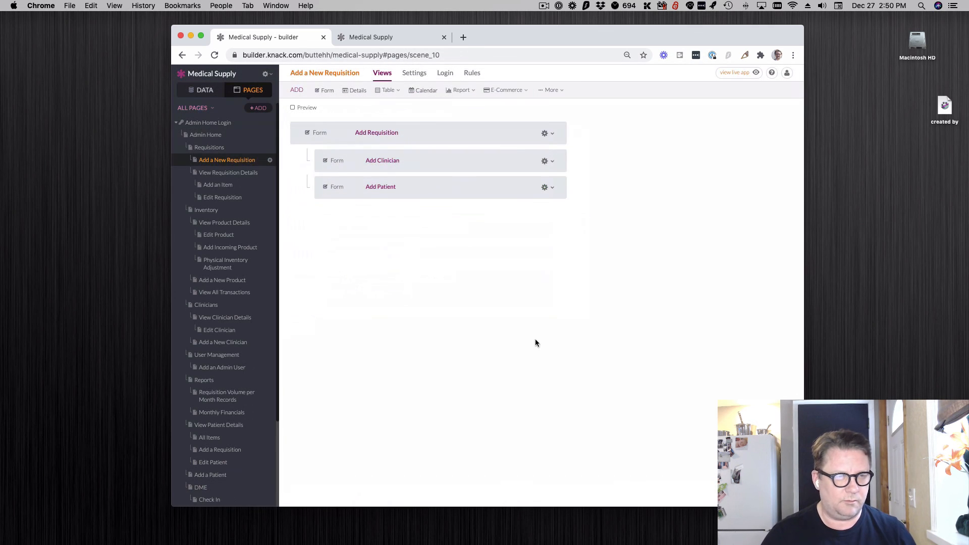